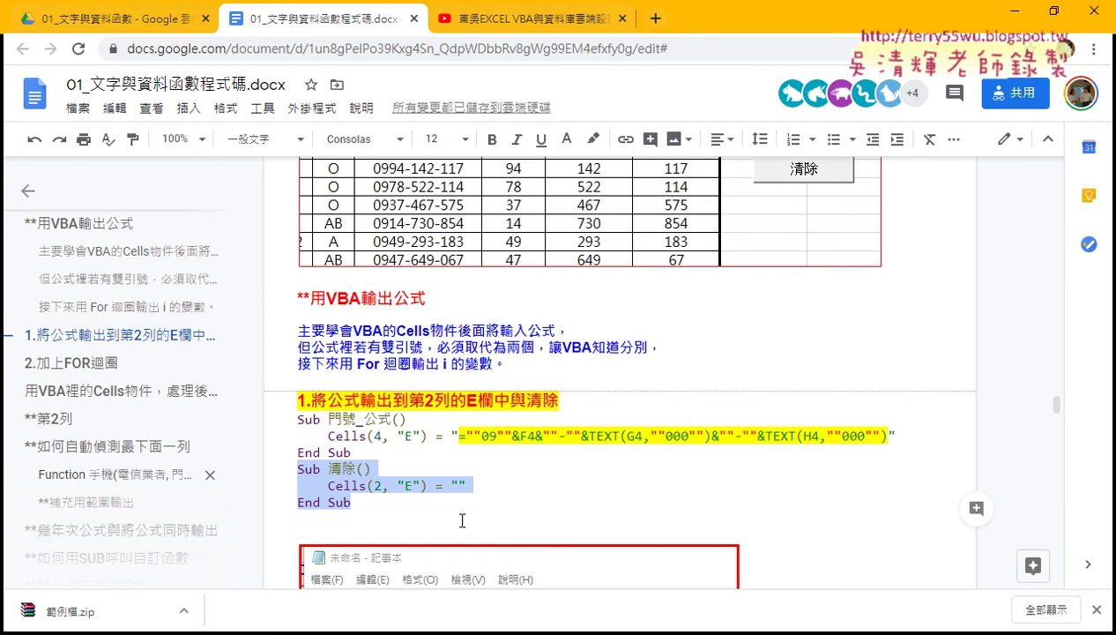
Select both macros' code in Google Docs, then select the existing code in the VBA module.
{"action": "scroll", "coordinate": [462, 520], "scroll_direction": "down", "scroll_amount": 1}
{"action": "left_click", "coordinate": [298, 333]}
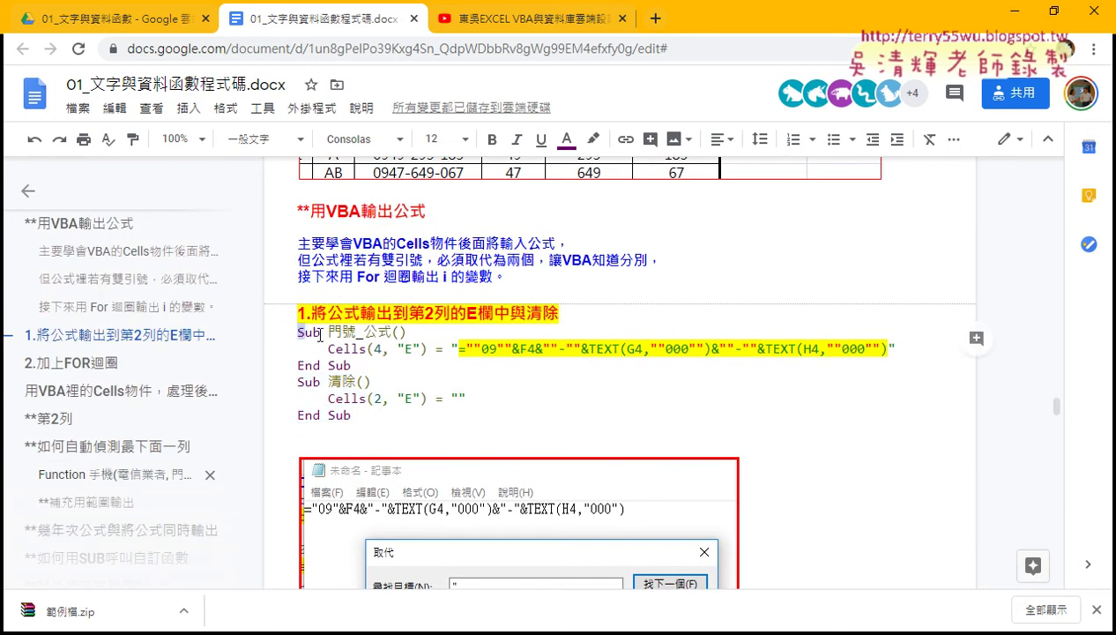
{"action": "left_click_drag", "start_coordinate": [319, 333], "coordinate": [363, 412]}
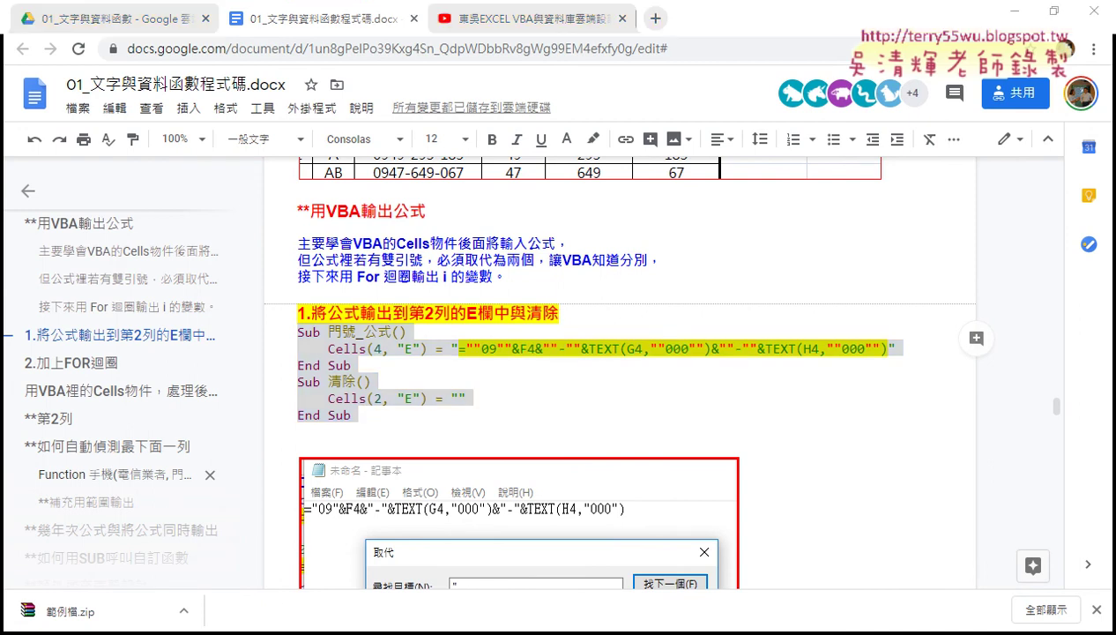
{"action": "left_click", "coordinate": [450, 565]}
{"action": "left_click_drag", "start_coordinate": [653, 389], "coordinate": [564, 281]}
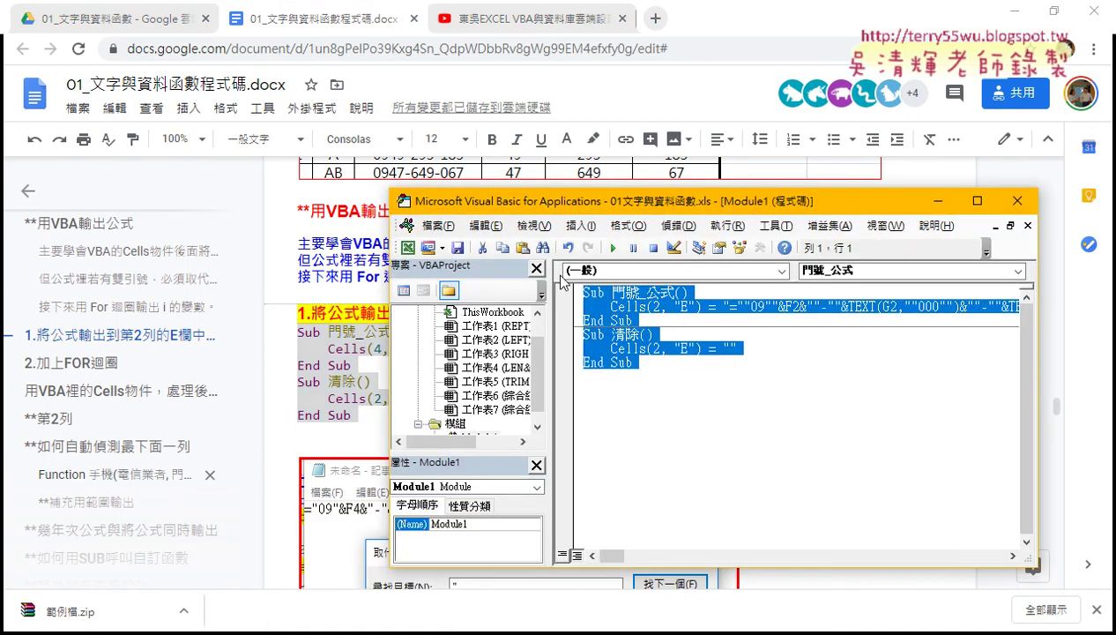
Replace Module1's code with the pasted macros and arrange windows so column E is visible.
{"action": "left_click_drag", "start_coordinate": [539, 201], "coordinate": [284, 188]}
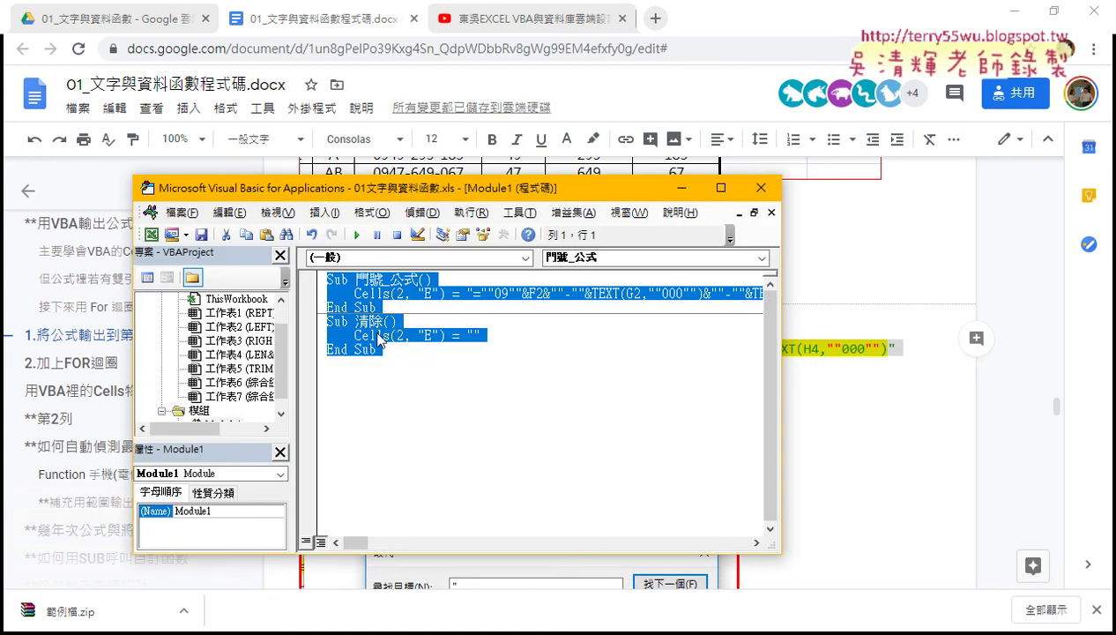
{"action": "key", "text": "ctrl+v"}
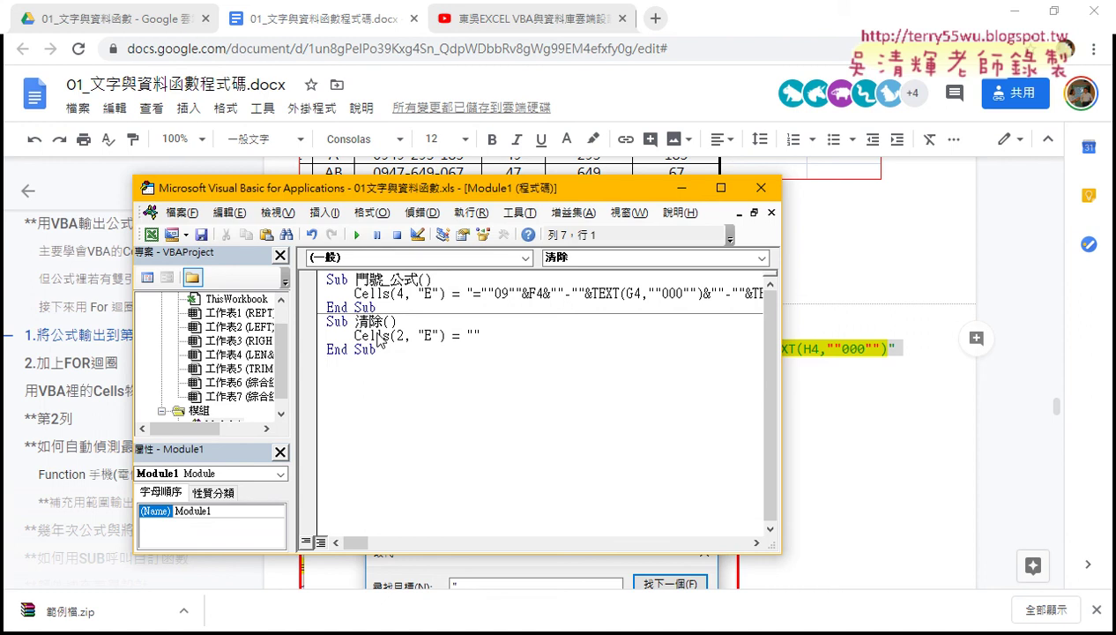
{"action": "left_click", "coordinate": [1010, 11]}
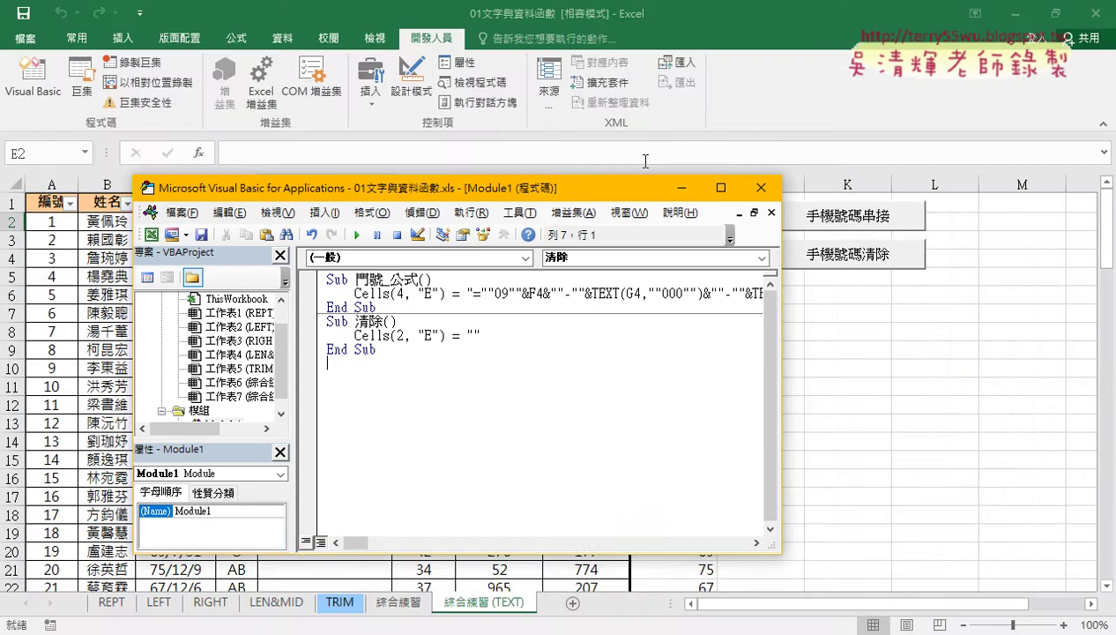
{"action": "left_click_drag", "start_coordinate": [596, 185], "coordinate": [789, 248]}
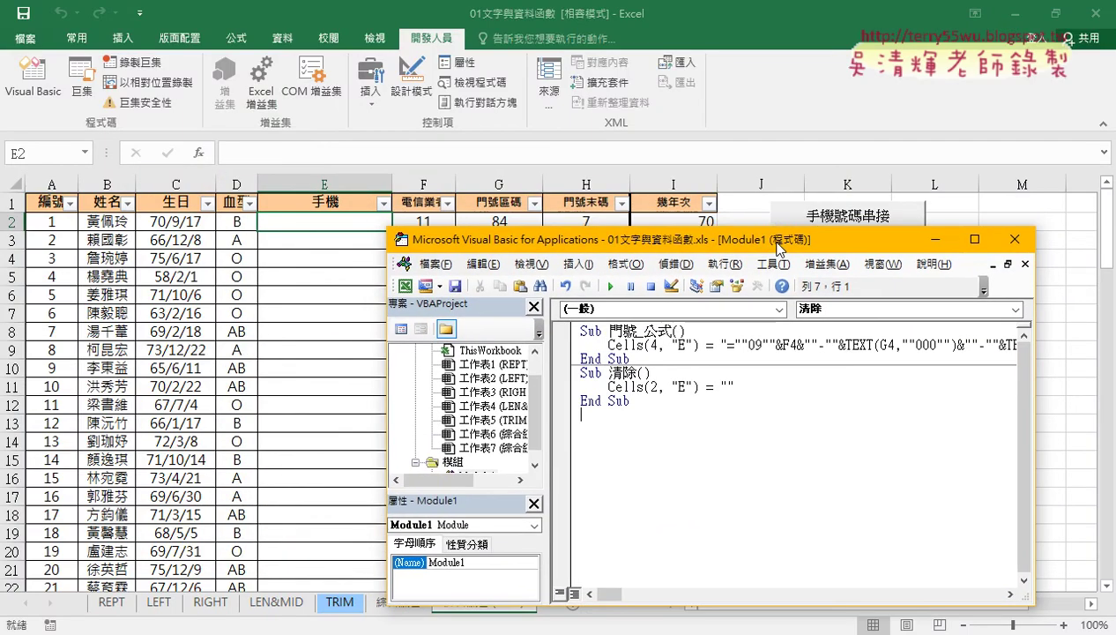
{"action": "left_click", "coordinate": [672, 347]}
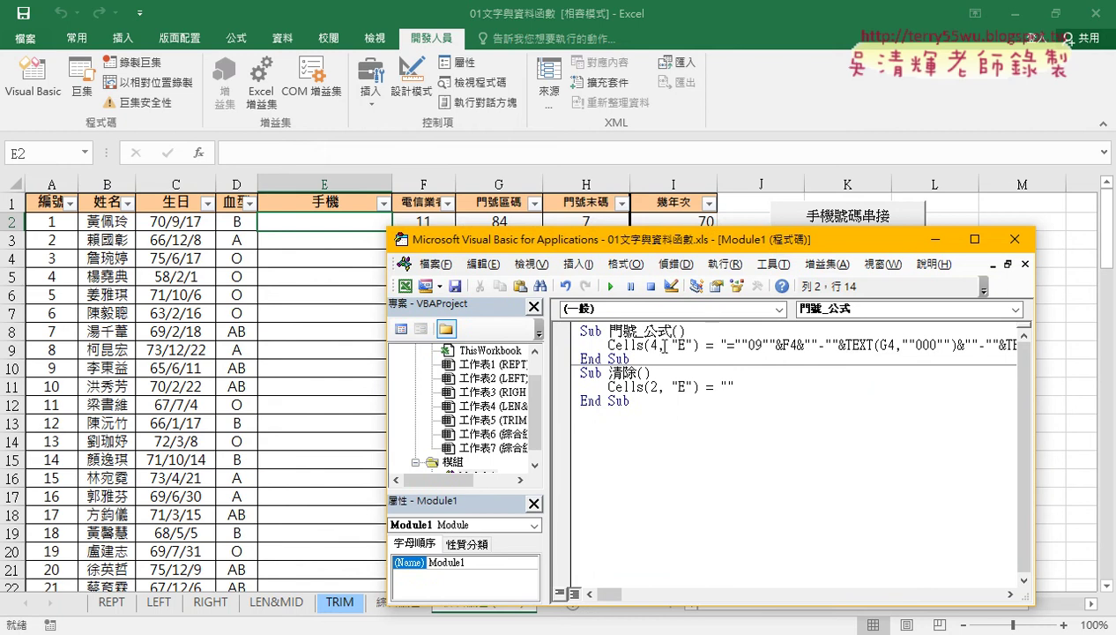
{"action": "left_click", "coordinate": [610, 286]}
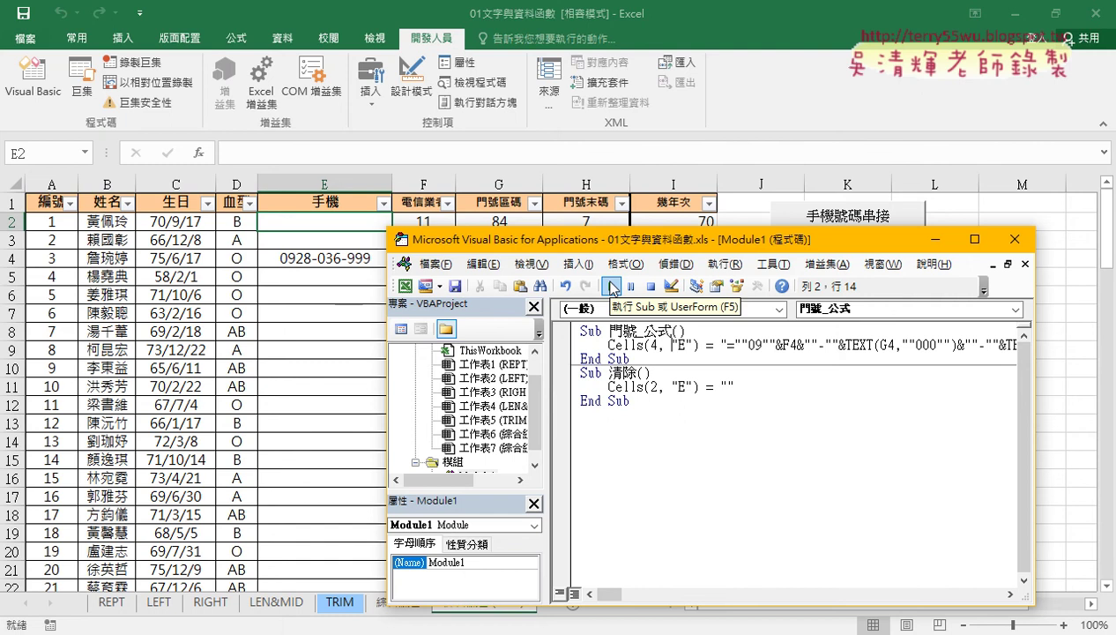
{"action": "left_click", "coordinate": [656, 346]}
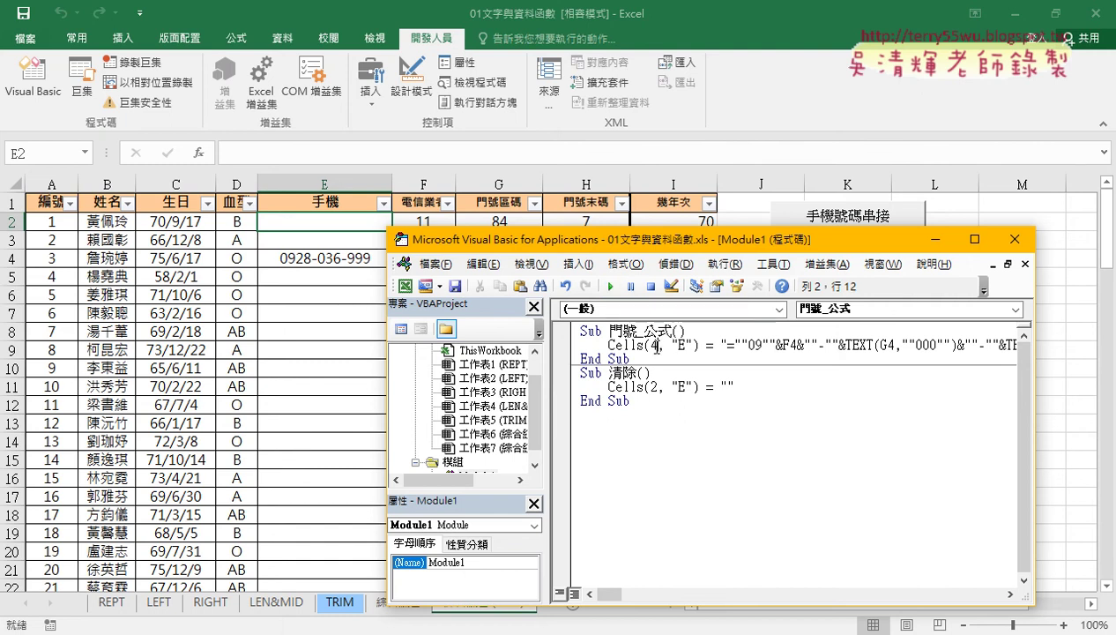
{"action": "double_click", "coordinate": [654, 346]}
Change Cells(4 to Cells(2 and rerun 門號_公式 to fill E2.
{"action": "type", "text": "2"}
{"action": "left_click", "coordinate": [609, 286]}
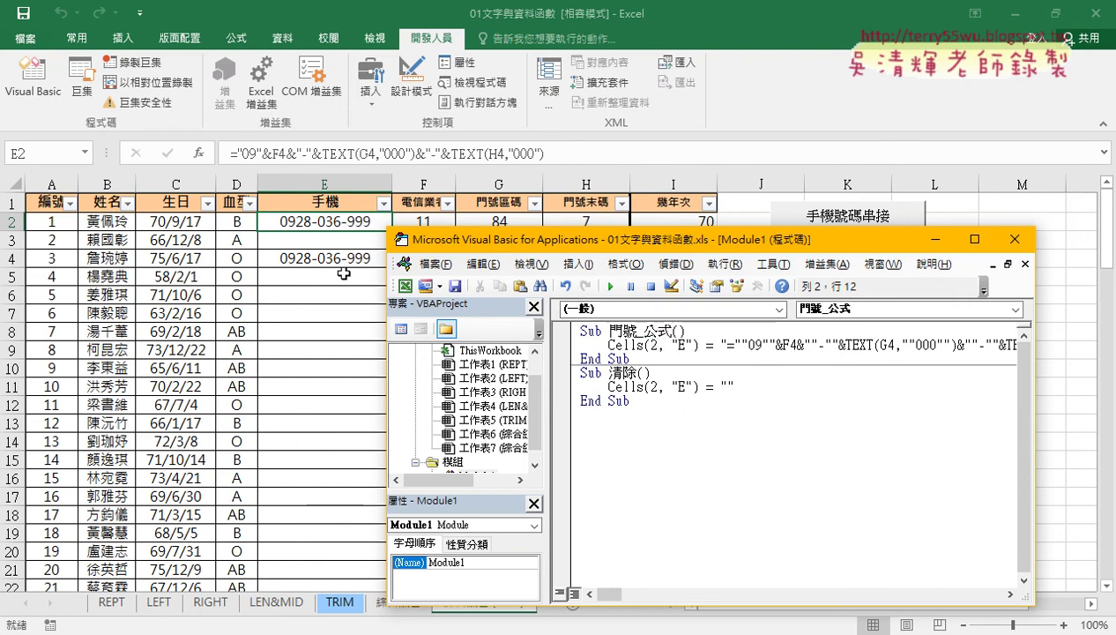
{"action": "left_click_drag", "start_coordinate": [705, 346], "coordinate": [673, 346]}
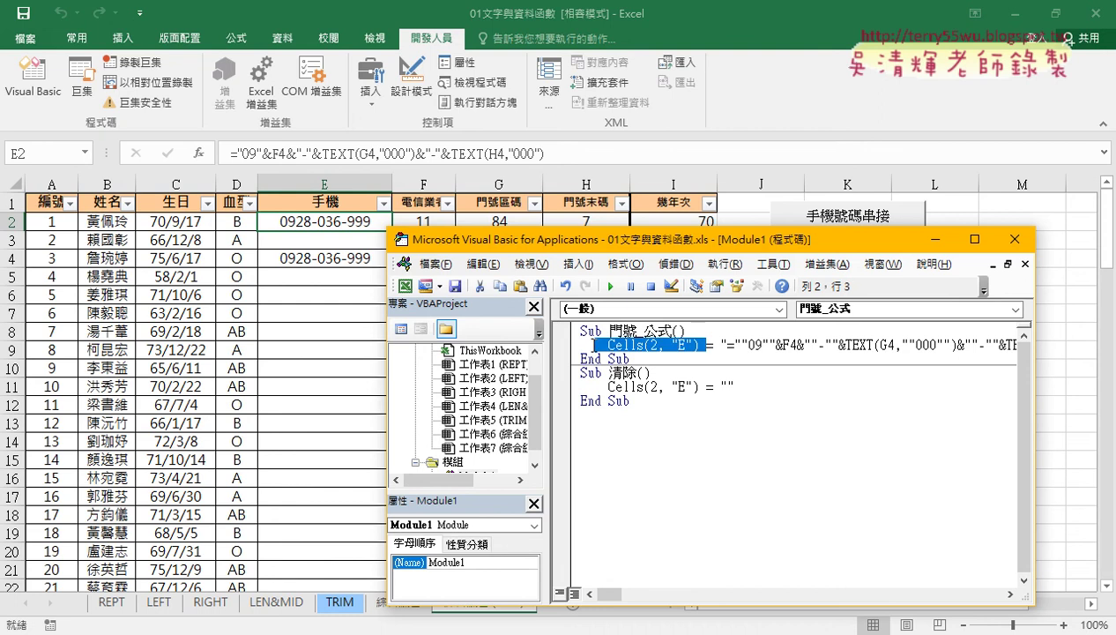
Run the 清除 macro to empty E2, then delete the leftover number in E4.
{"action": "left_click", "coordinate": [667, 385]}
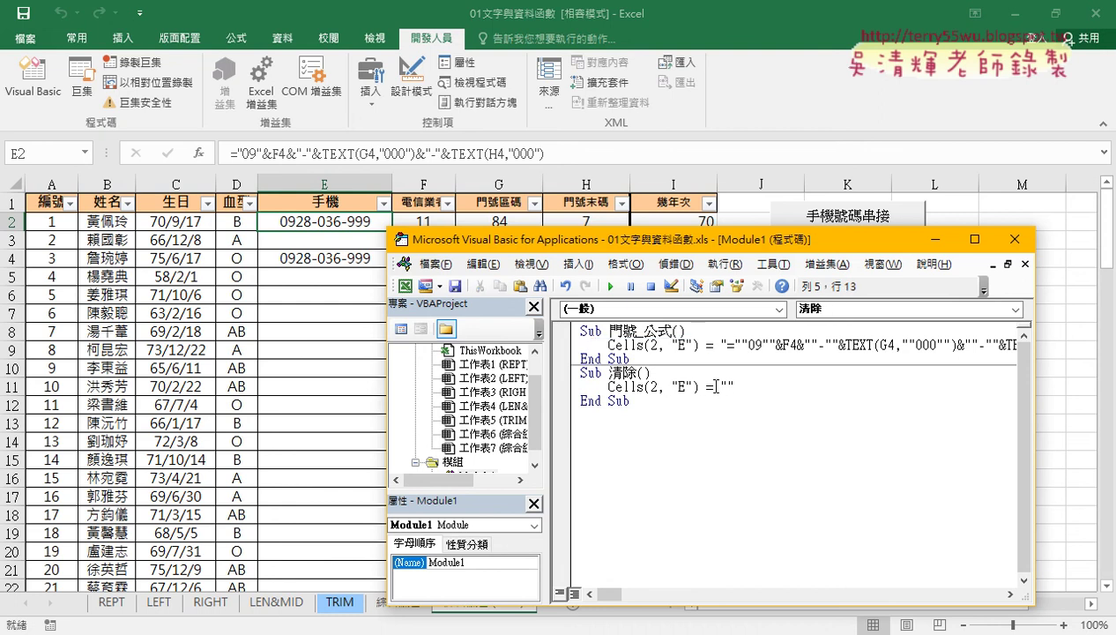
{"action": "left_click", "coordinate": [609, 286]}
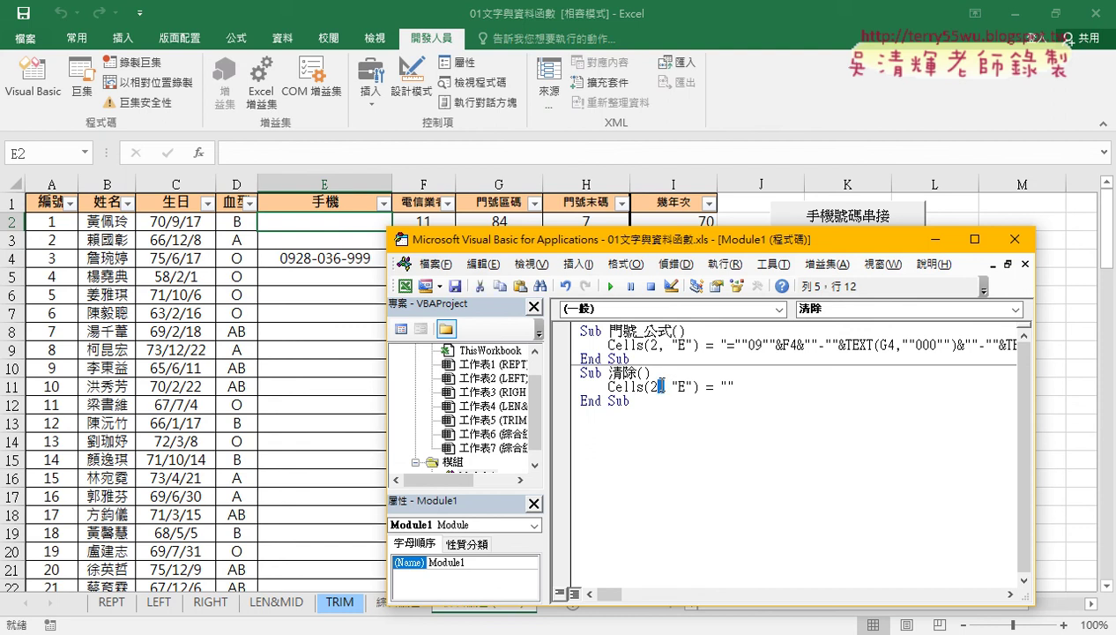
{"action": "left_click", "coordinate": [314, 259]}
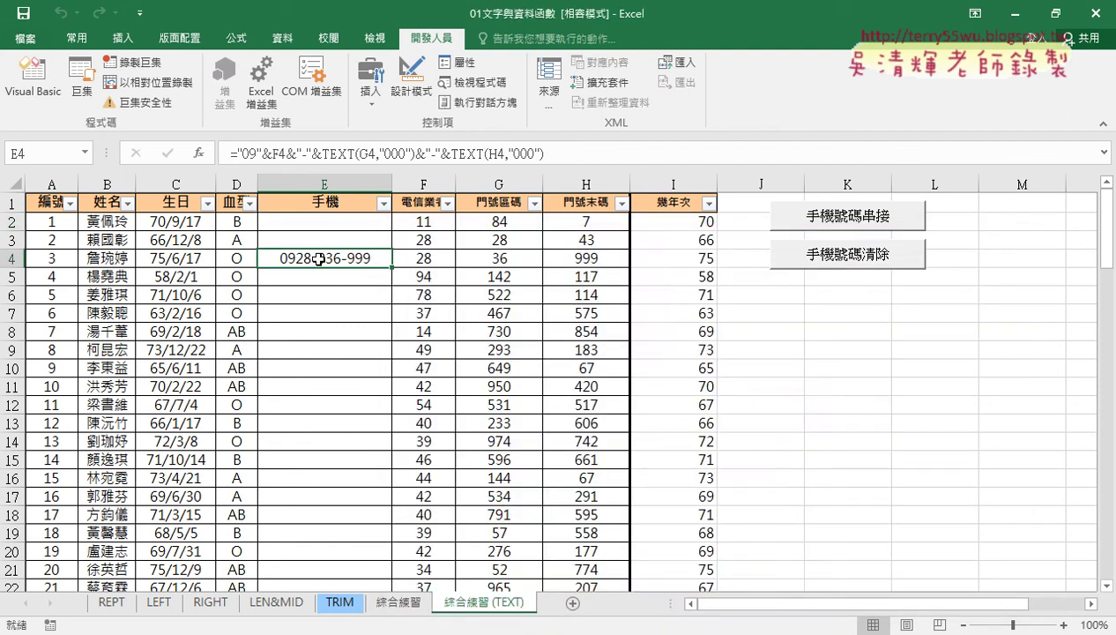
{"action": "key", "text": "Delete"}
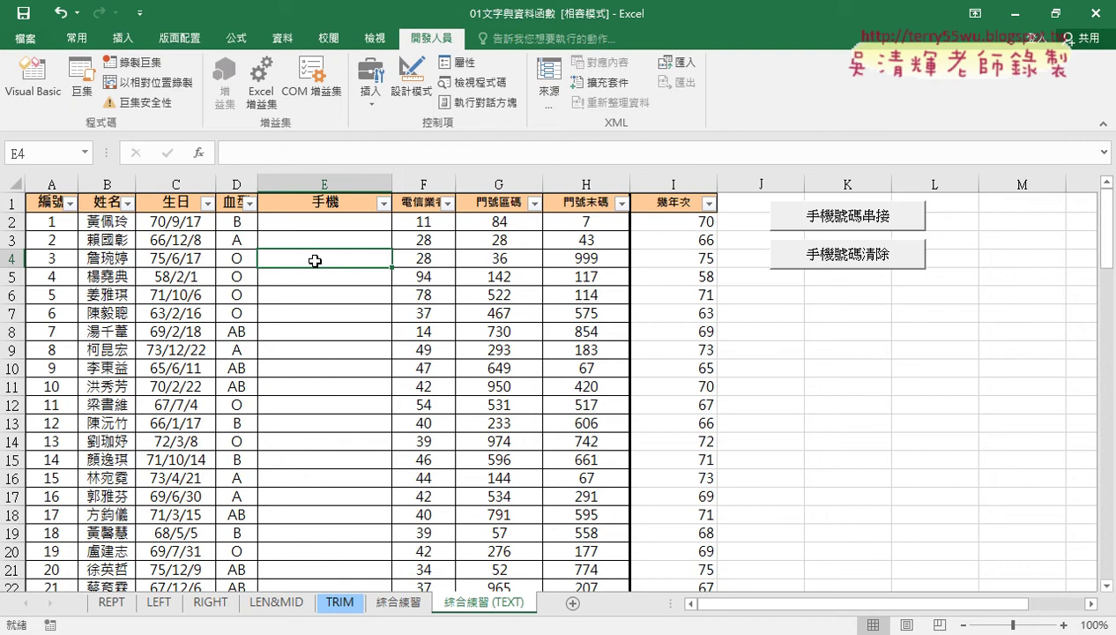
Open the VBA editor, move it up and right, and select cell E2.
{"action": "left_click", "coordinate": [33, 79]}
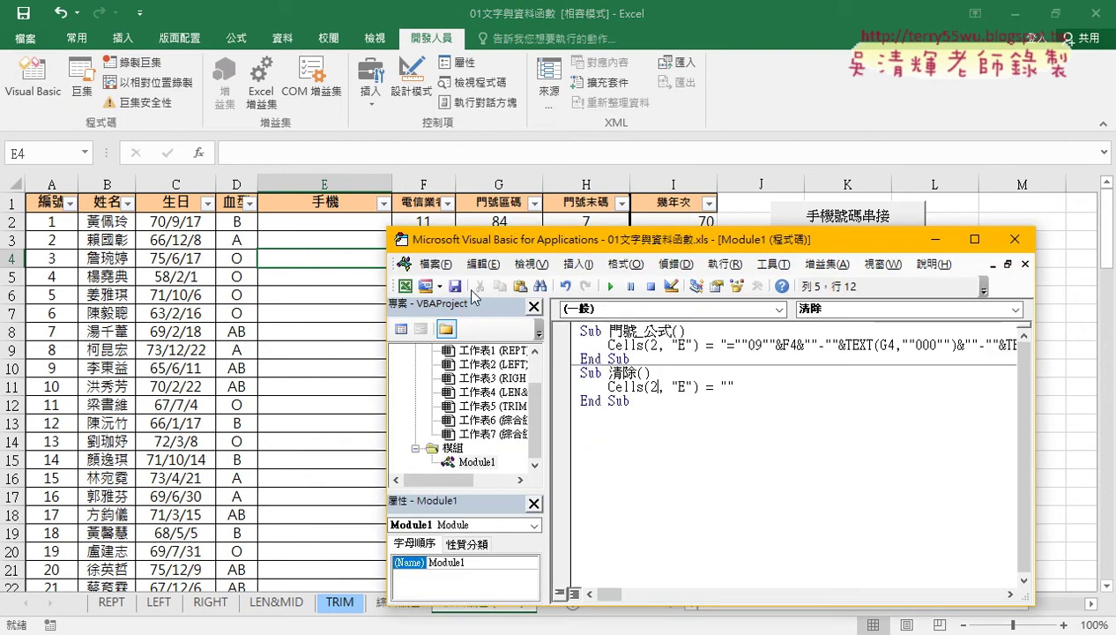
{"action": "left_click_drag", "start_coordinate": [605, 247], "coordinate": [636, 152]}
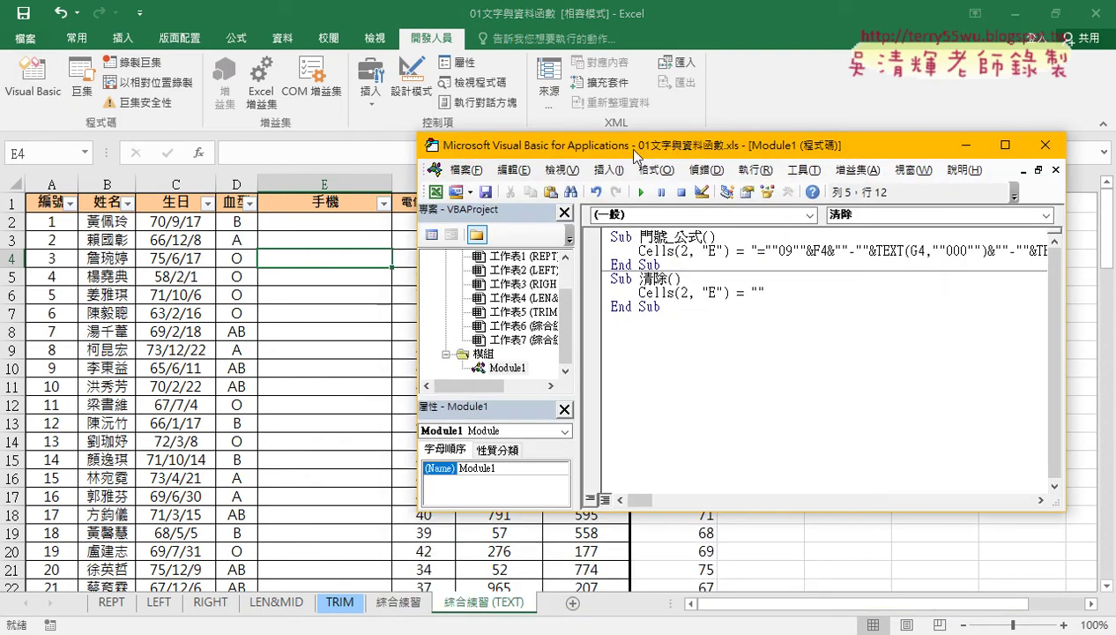
{"action": "left_click", "coordinate": [320, 221]}
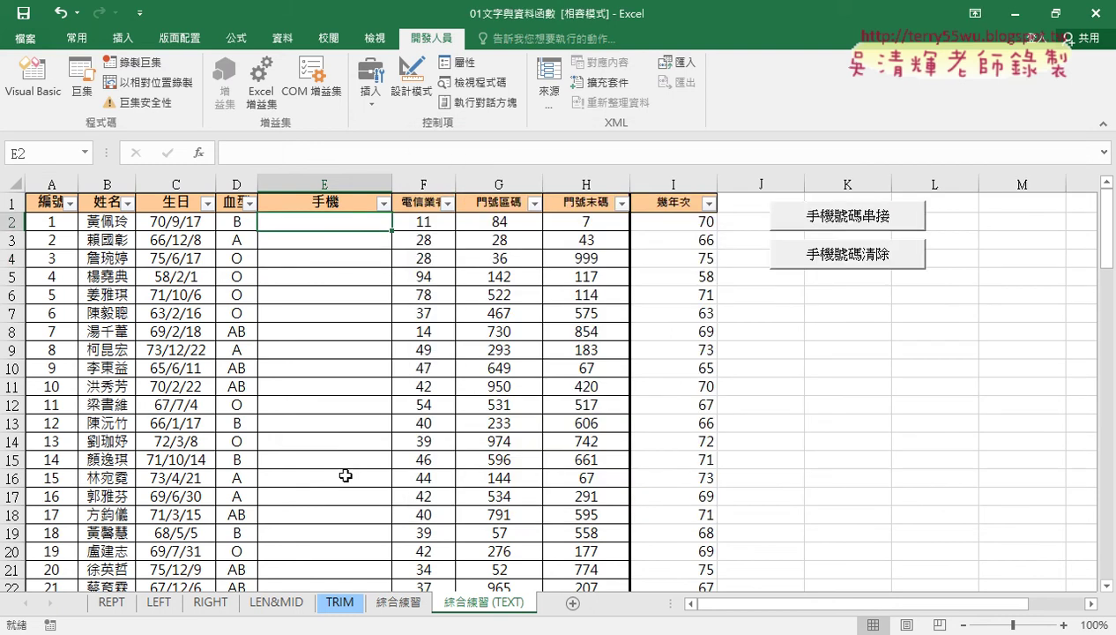
Scroll down to confirm the data ends at row 101 and select row 101.
{"action": "scroll", "coordinate": [348, 476], "scroll_direction": "down", "scroll_amount": 5}
{"action": "scroll", "coordinate": [346, 487], "scroll_direction": "down", "scroll_amount": 3}
{"action": "scroll", "coordinate": [346, 488], "scroll_direction": "down", "scroll_amount": 6}
{"action": "scroll", "coordinate": [347, 487], "scroll_direction": "down", "scroll_amount": 3}
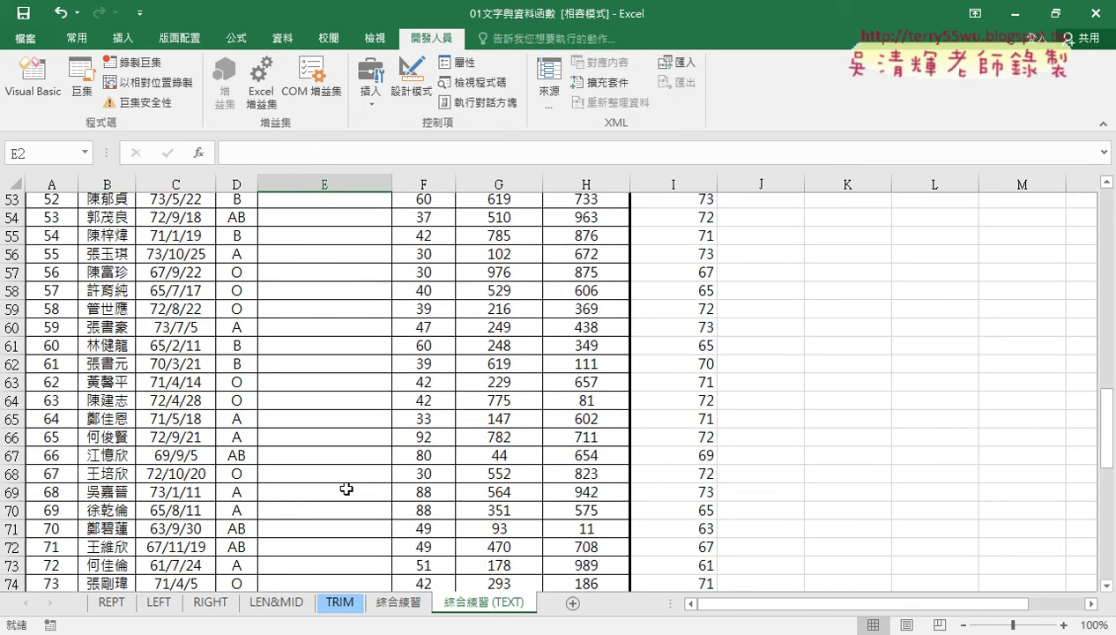
{"action": "scroll", "coordinate": [347, 487], "scroll_direction": "down", "scroll_amount": 8}
{"action": "scroll", "coordinate": [347, 488], "scroll_direction": "down", "scroll_amount": 4}
{"action": "scroll", "coordinate": [346, 487], "scroll_direction": "down", "scroll_amount": 1}
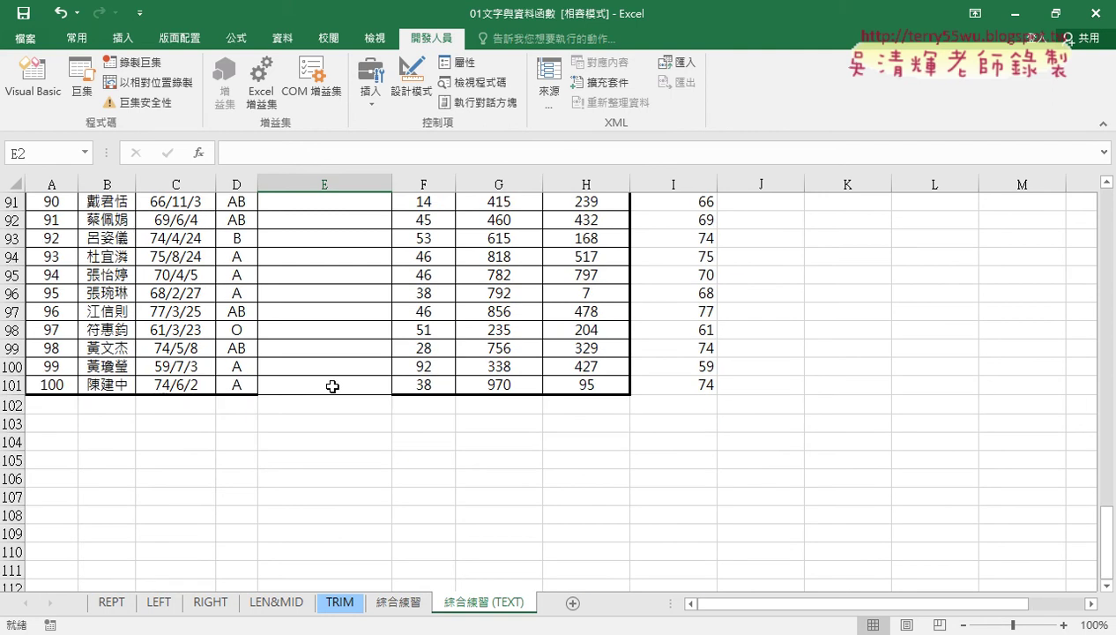
{"action": "left_click", "coordinate": [332, 388]}
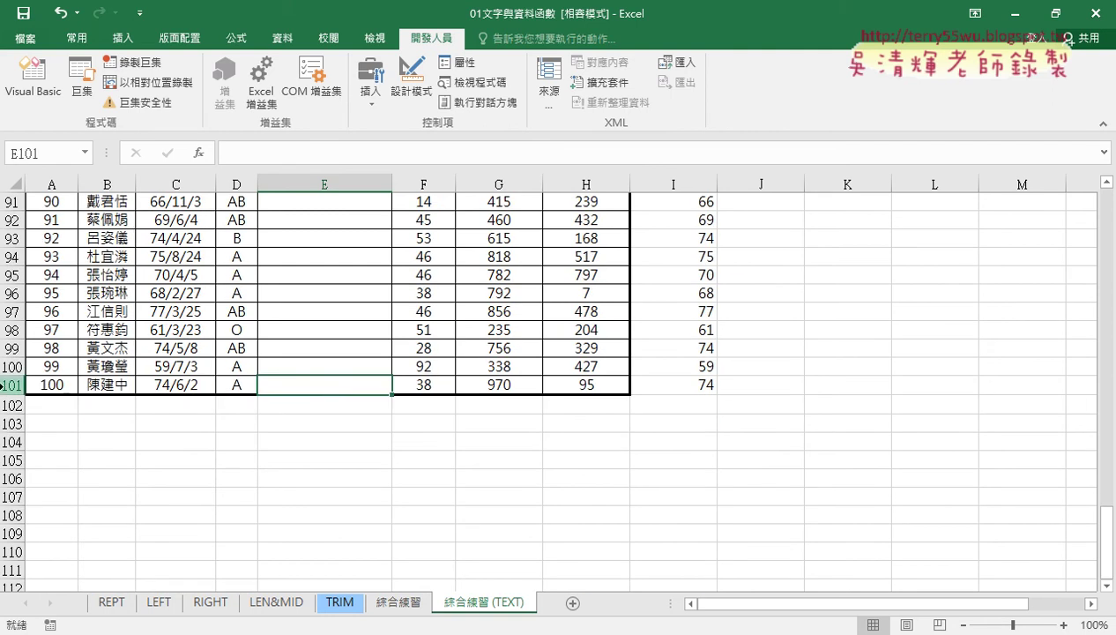
{"action": "left_click", "coordinate": [12, 384]}
Return to the top of the table, select E2, and reopen the Visual Basic editor.
{"action": "scroll", "coordinate": [75, 428], "scroll_direction": "up", "scroll_amount": 1}
{"action": "scroll", "coordinate": [75, 428], "scroll_direction": "up", "scroll_amount": 5}
{"action": "scroll", "coordinate": [75, 429], "scroll_direction": "up", "scroll_amount": 8}
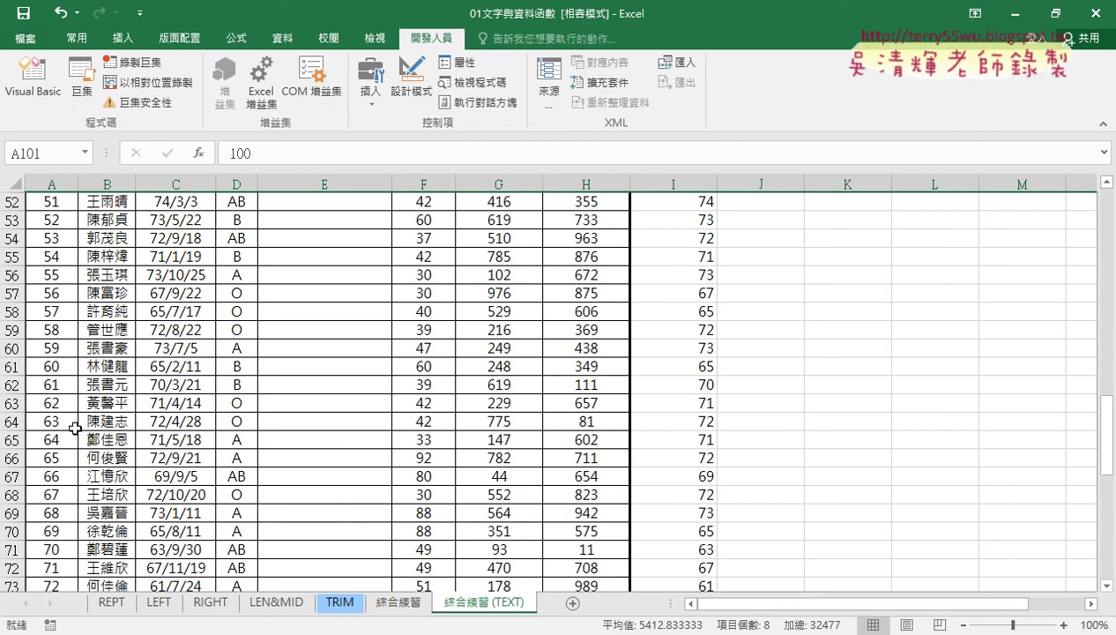
{"action": "scroll", "coordinate": [75, 429], "scroll_direction": "up", "scroll_amount": 9}
{"action": "scroll", "coordinate": [75, 428], "scroll_direction": "up", "scroll_amount": 4}
{"action": "scroll", "coordinate": [75, 429], "scroll_direction": "up", "scroll_amount": 4}
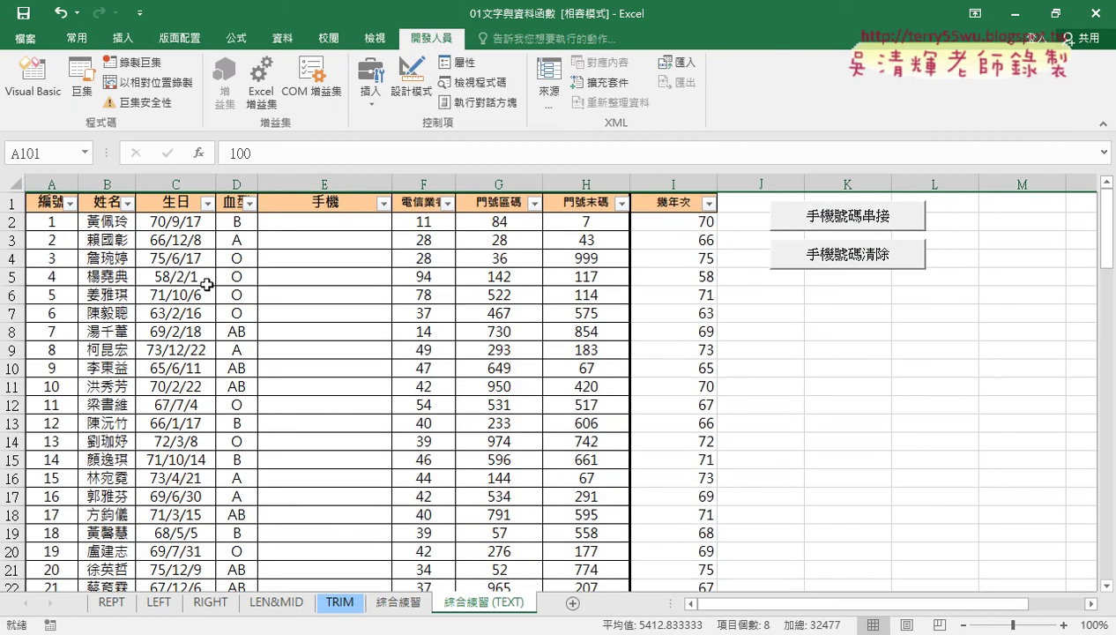
{"action": "left_click", "coordinate": [354, 219]}
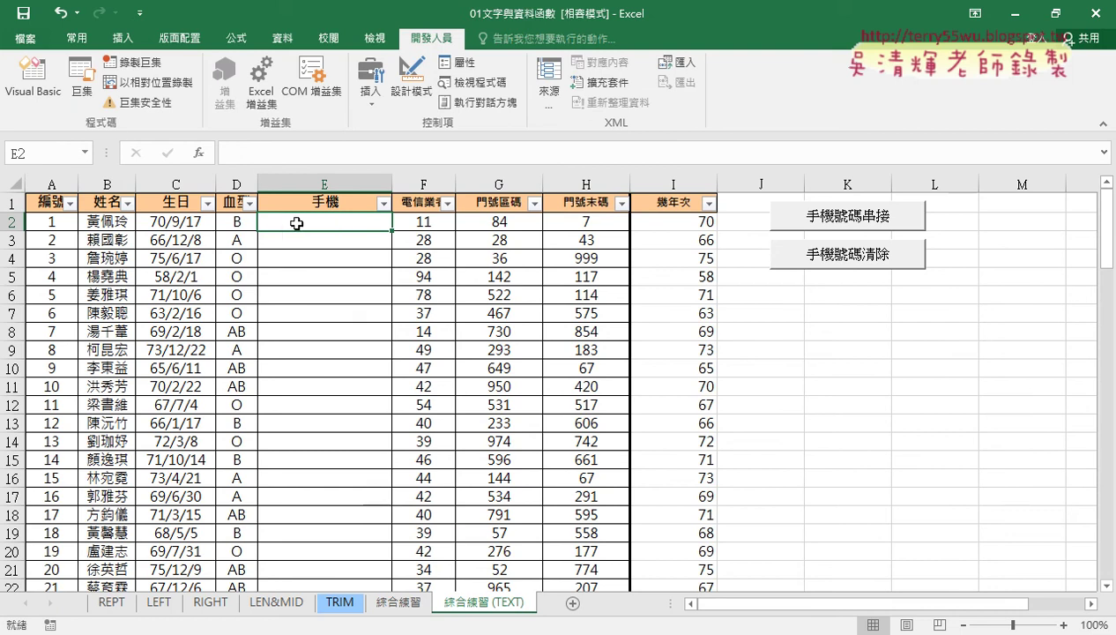
{"action": "left_click", "coordinate": [33, 79]}
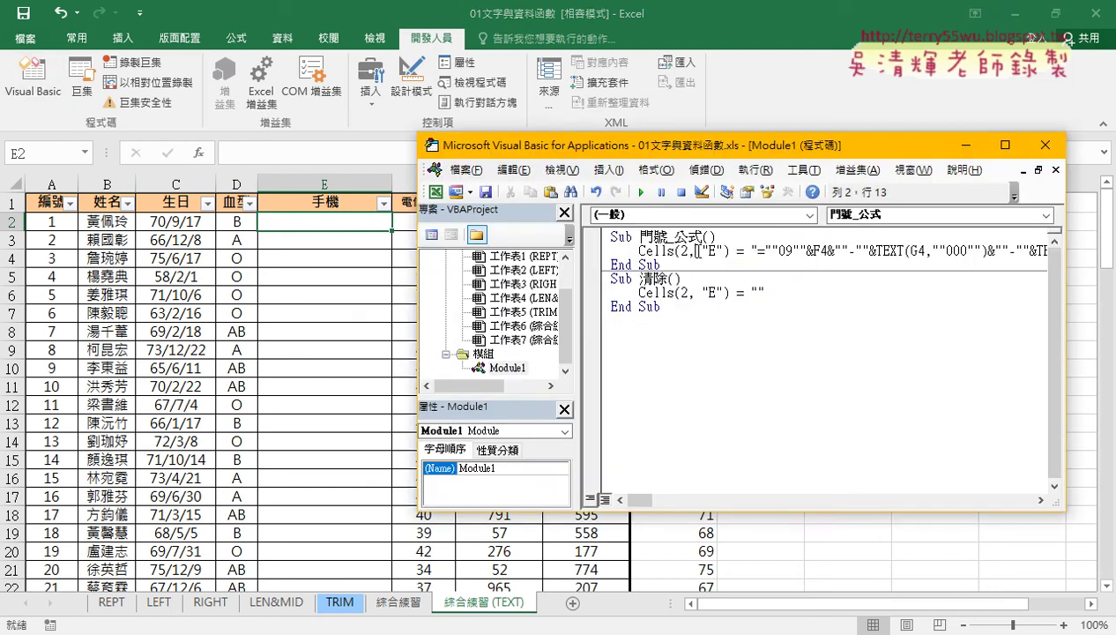
Run 門號_公式 and widen the code window to show the whole formula line.
{"action": "left_click", "coordinate": [641, 191]}
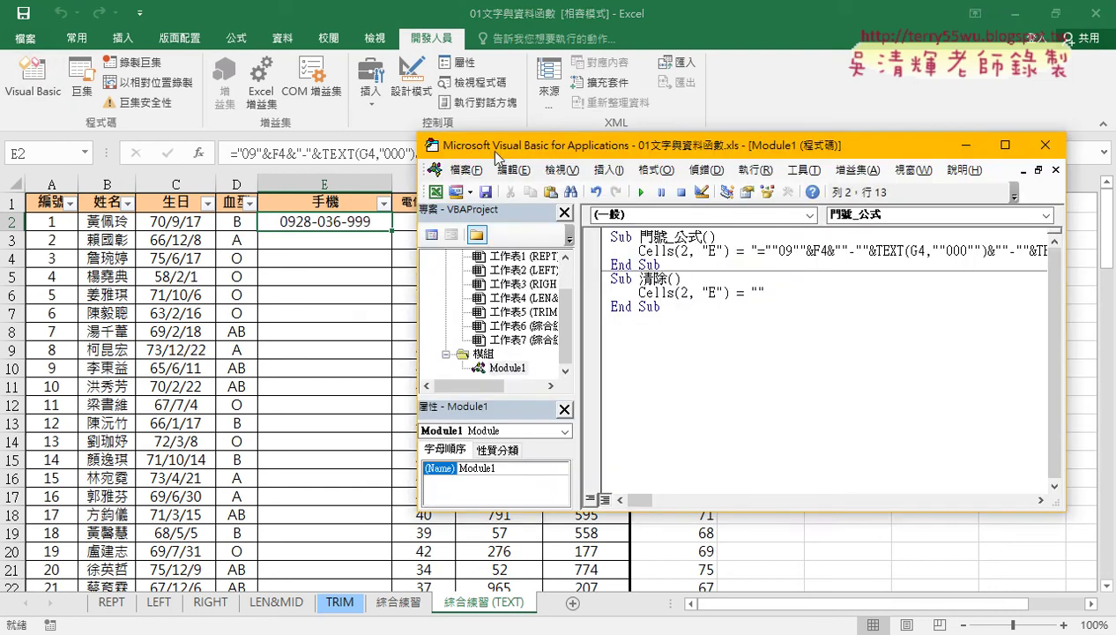
{"action": "left_click_drag", "start_coordinate": [495, 152], "coordinate": [499, 208]}
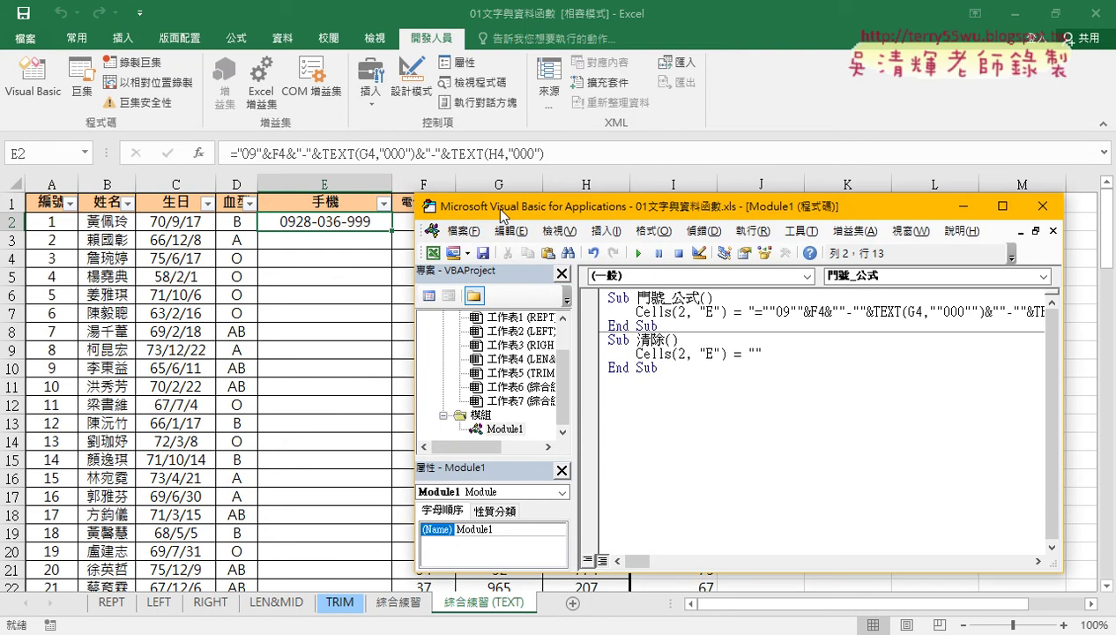
{"action": "left_click_drag", "start_coordinate": [614, 212], "coordinate": [426, 217]}
{"action": "left_click_drag", "start_coordinate": [873, 340], "coordinate": [1031, 343]}
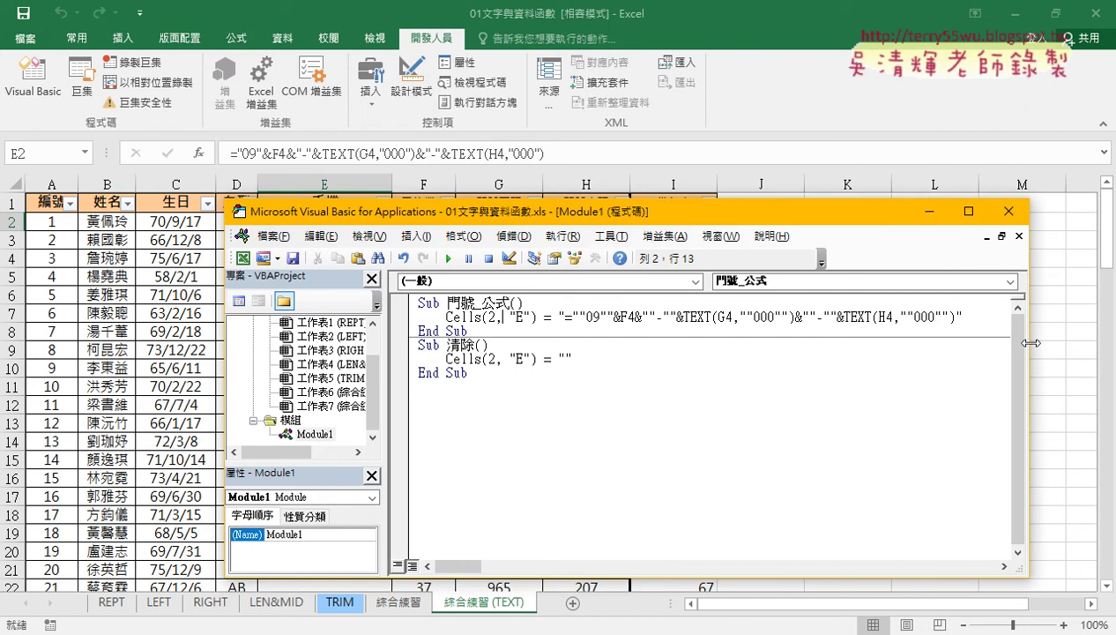
Change the F4, G4 and H4 references in the Cells line to F2, G2 and H2.
{"action": "left_click", "coordinate": [631, 317]}
{"action": "type", "text": "2"}
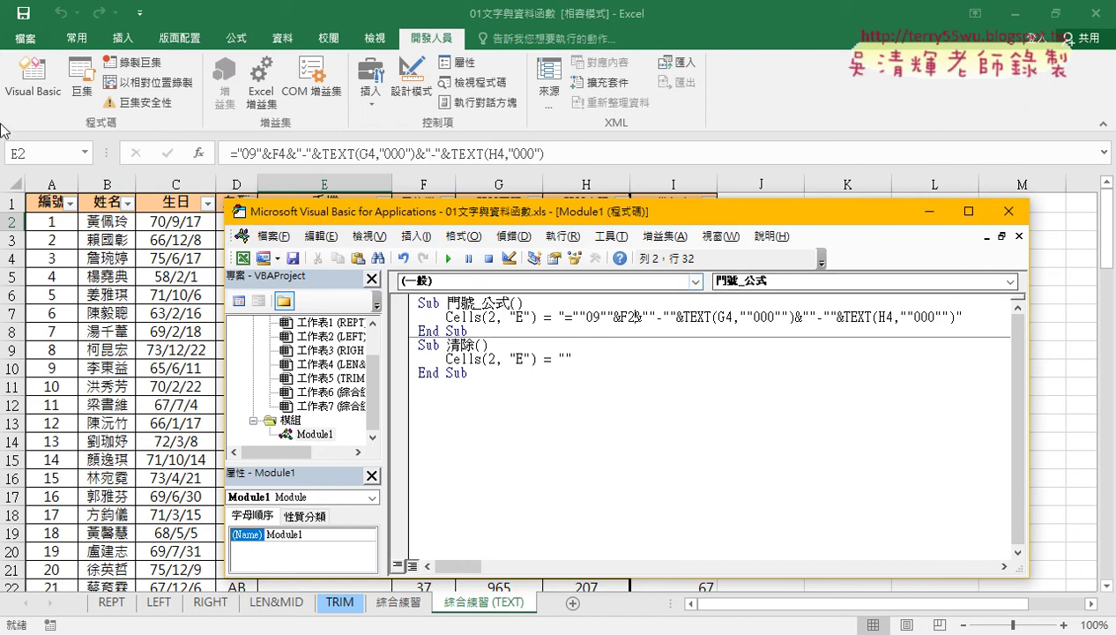
{"action": "left_click_drag", "start_coordinate": [732, 316], "coordinate": [724, 316]}
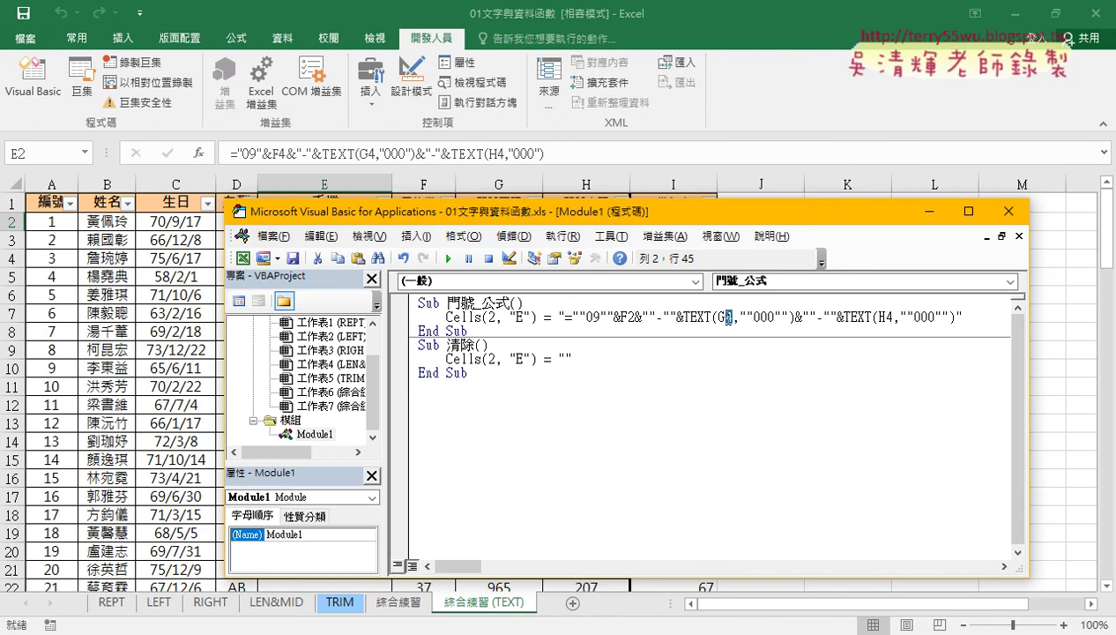
{"action": "type", "text": "2"}
{"action": "left_click_drag", "start_coordinate": [895, 316], "coordinate": [887, 315]}
{"action": "type", "text": "2"}
{"action": "left_click", "coordinate": [674, 315]}
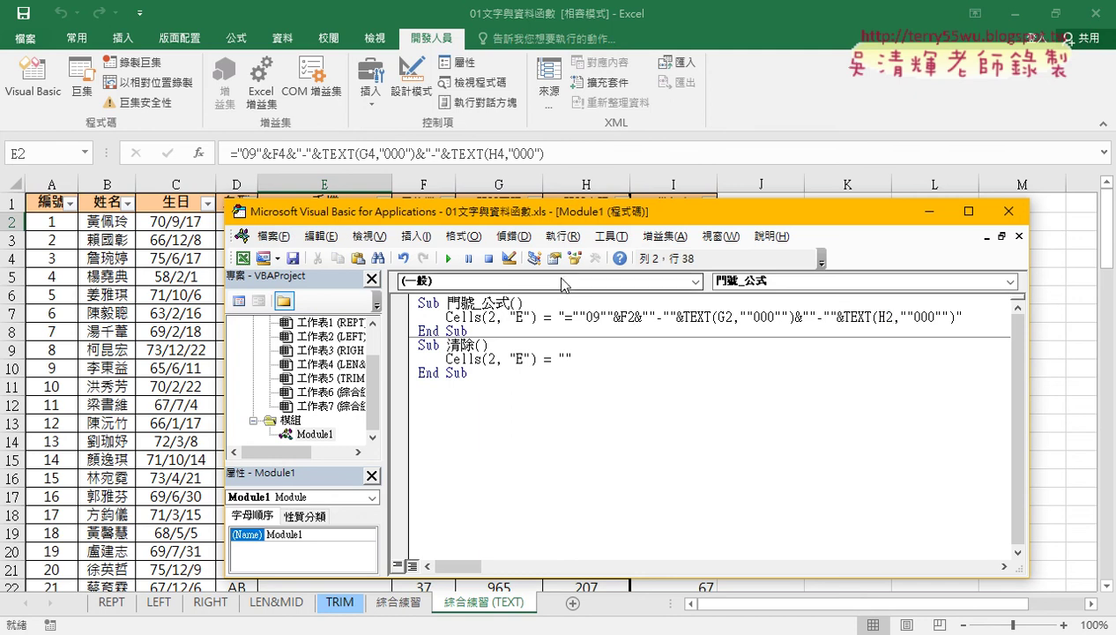
{"action": "left_click", "coordinate": [448, 258]}
{"action": "left_click_drag", "start_coordinate": [475, 217], "coordinate": [652, 209]}
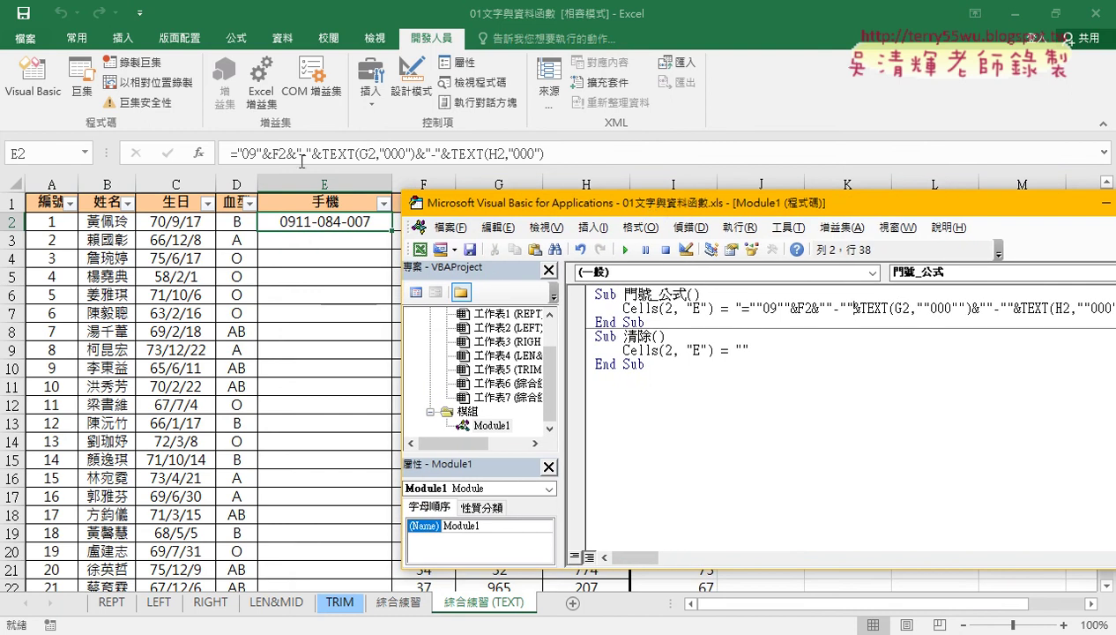
Reposition the code window over the sheet and widen the code pane beside the project panes.
{"action": "left_click_drag", "start_coordinate": [476, 205], "coordinate": [471, 273]}
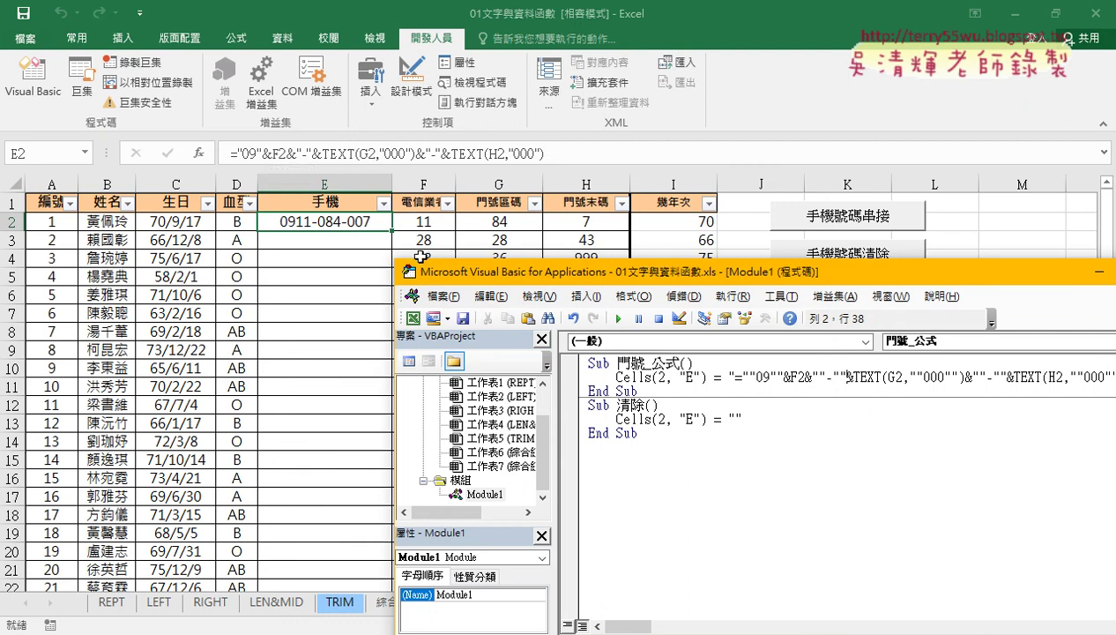
{"action": "mouse_move", "coordinate": [454, 279]}
{"action": "left_mouse_down"}
{"action": "mouse_move", "coordinate": [394, 277]}
{"action": "mouse_move", "coordinate": [411, 269]}
{"action": "left_mouse_up"}
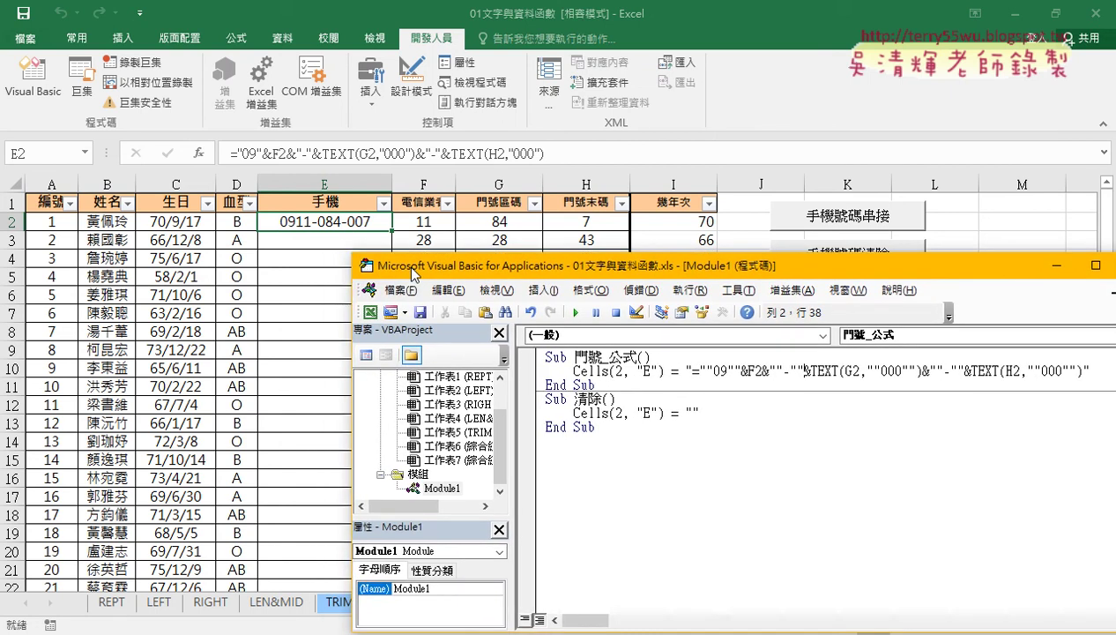
{"action": "left_click", "coordinate": [667, 357]}
{"action": "left_click_drag", "start_coordinate": [676, 275], "coordinate": [687, 128]}
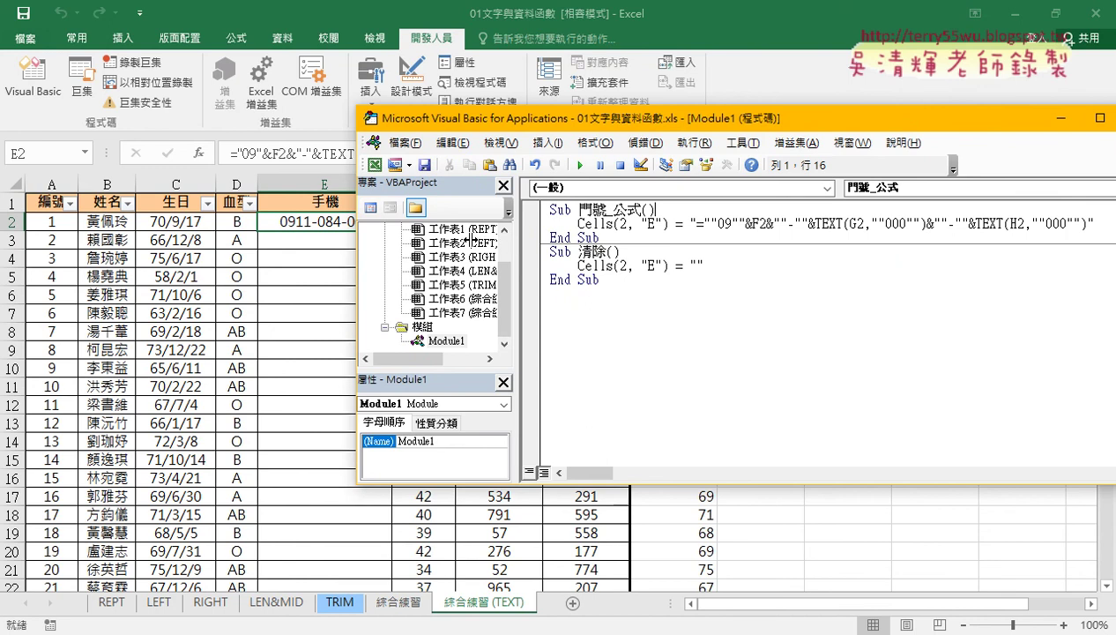
{"action": "left_click_drag", "start_coordinate": [517, 240], "coordinate": [465, 238]}
{"action": "left_click_drag", "start_coordinate": [514, 124], "coordinate": [562, 124]}
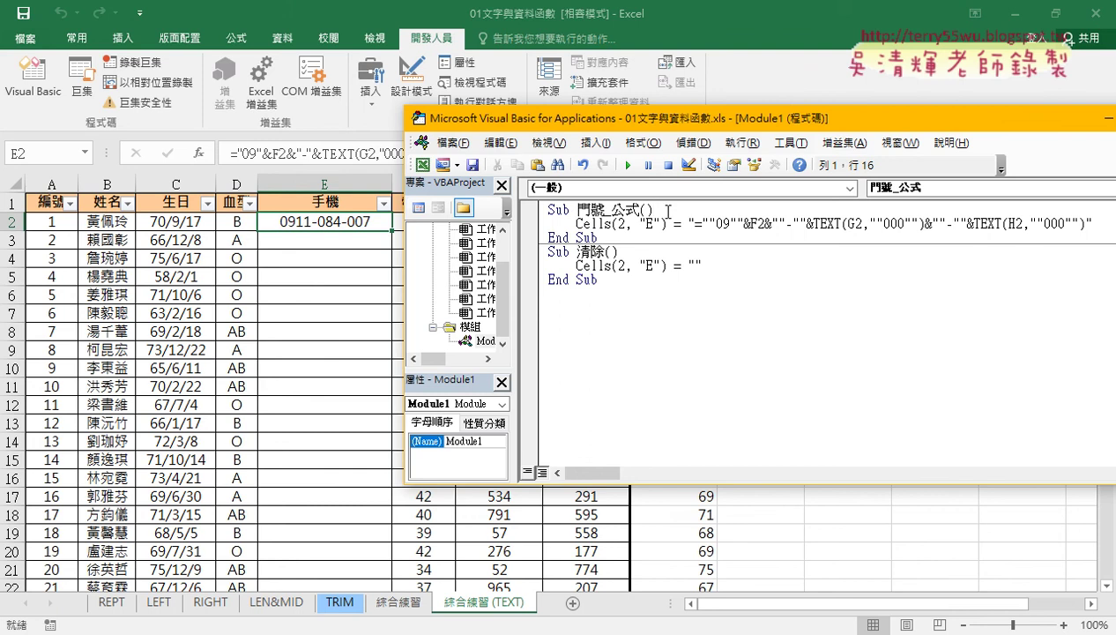
Insert an indented 'for i=2 to 101' line right below Sub 門號_公式().
{"action": "key", "text": "Return"}
{"action": "key", "text": "Return"}
{"action": "key", "text": "Up"}
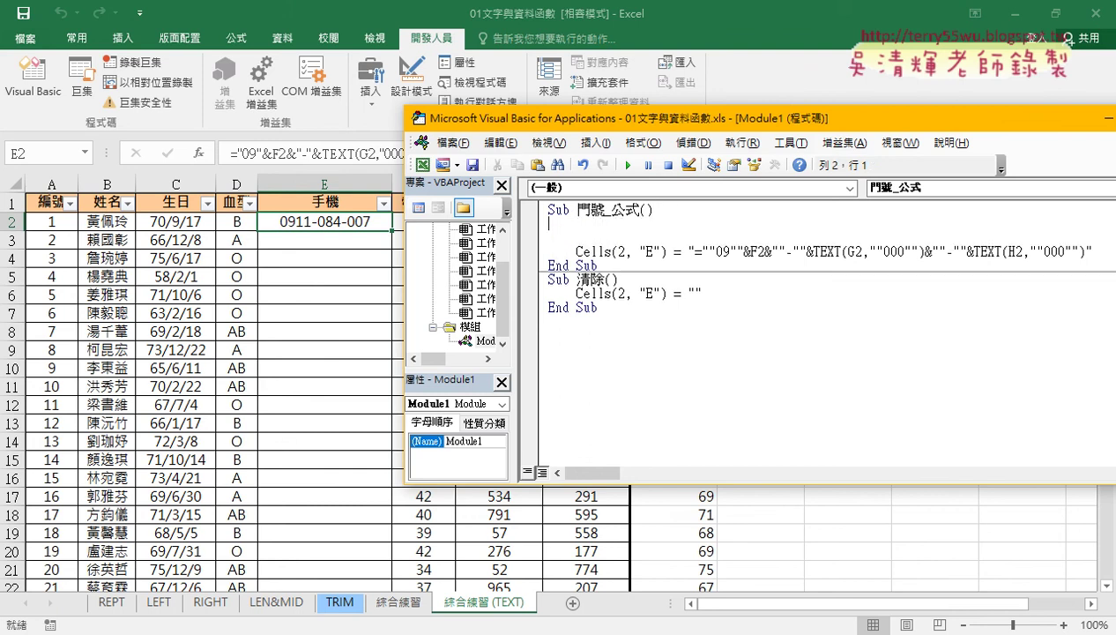
{"action": "key", "text": "Tab"}
{"action": "type", "text": "f"}
{"action": "type", "text": "or"}
{"action": "type", "text": " i"}
{"action": "type", "text": "="}
{"action": "type", "text": "2"}
{"action": "type", "text": " to"}
{"action": "type", "text": " 10"}
{"action": "type", "text": "1"}
Jump from D2 down to D101 and back, then select E2 to view its formula.
{"action": "left_click", "coordinate": [224, 225]}
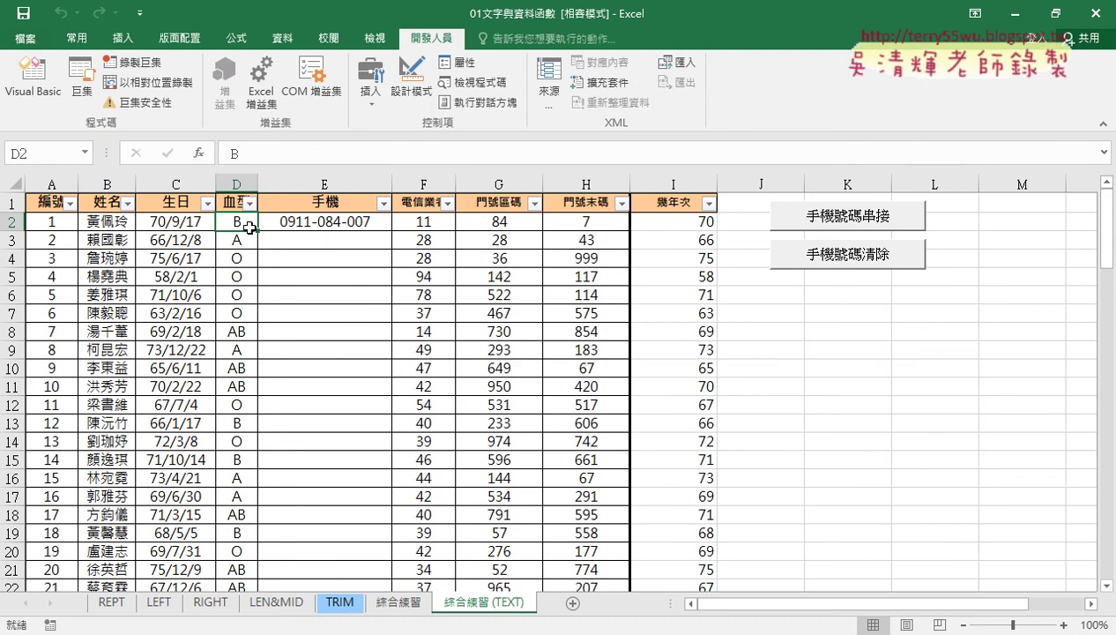
{"action": "double_click", "coordinate": [250, 228]}
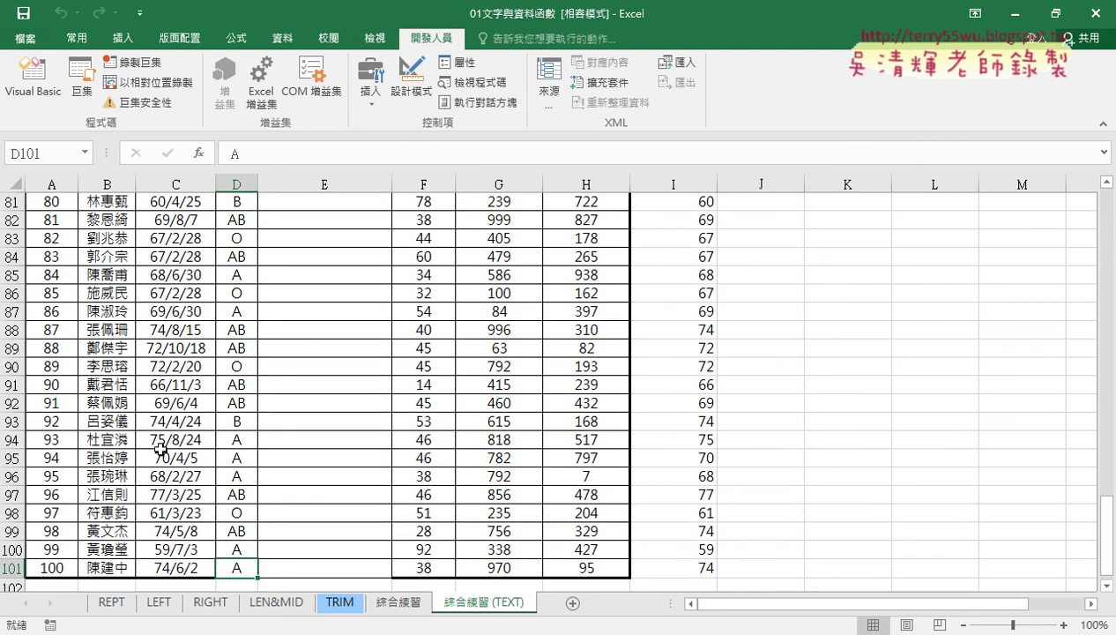
{"action": "double_click", "coordinate": [240, 560]}
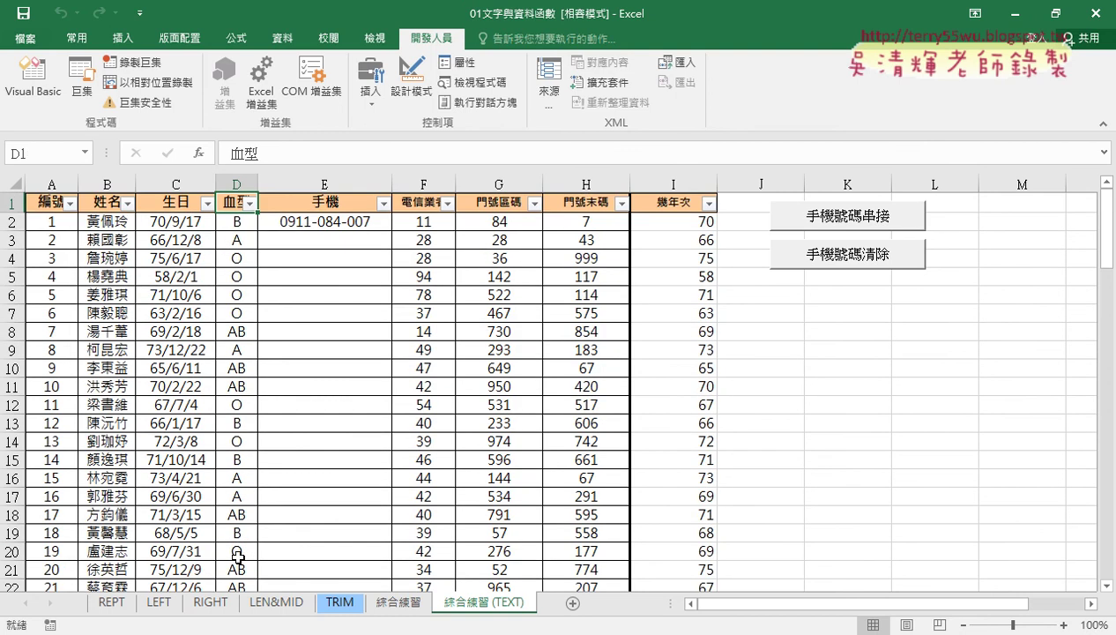
{"action": "left_click", "coordinate": [328, 224]}
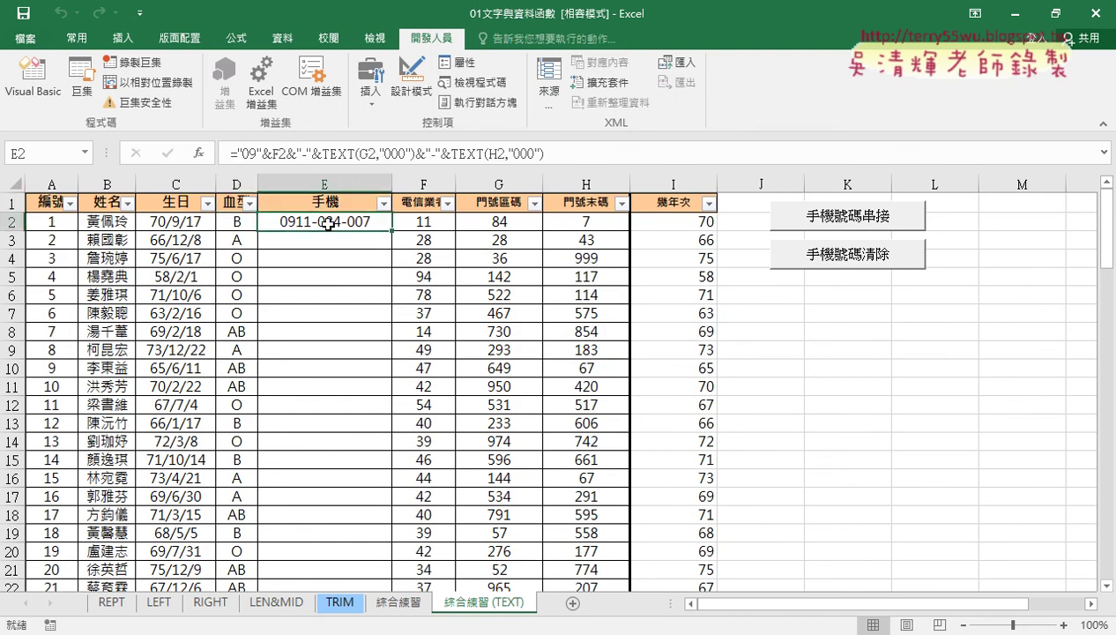
Reopen the VBA editor and add a 'next' line below the for i=2 to 101 header.
{"action": "left_click", "coordinate": [32, 80]}
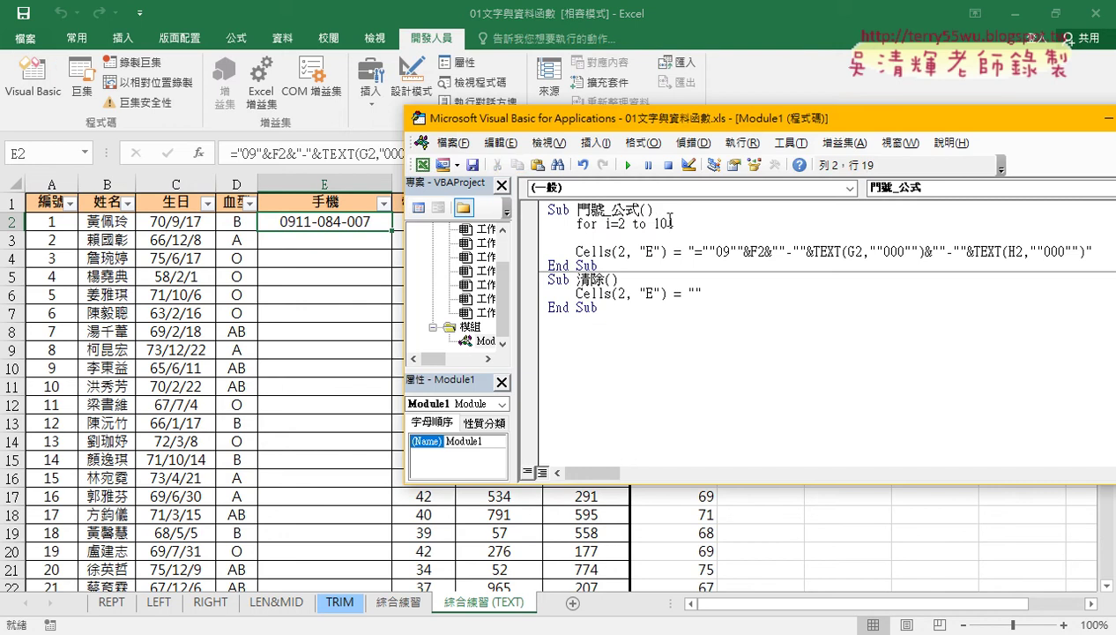
{"action": "left_click_drag", "start_coordinate": [673, 223], "coordinate": [574, 223]}
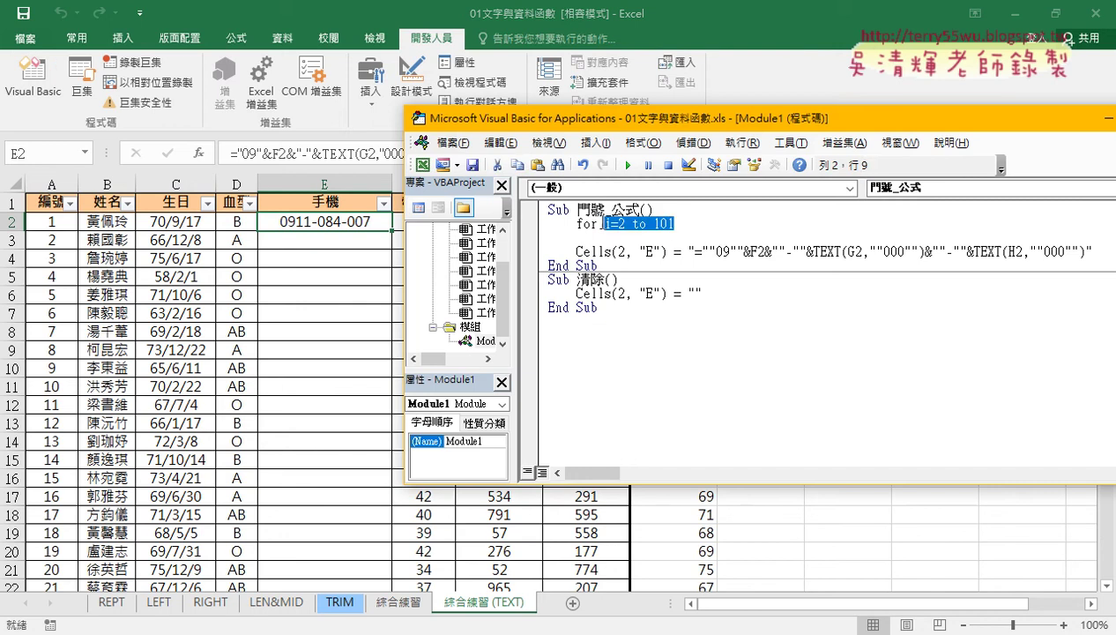
{"action": "left_click", "coordinate": [675, 223]}
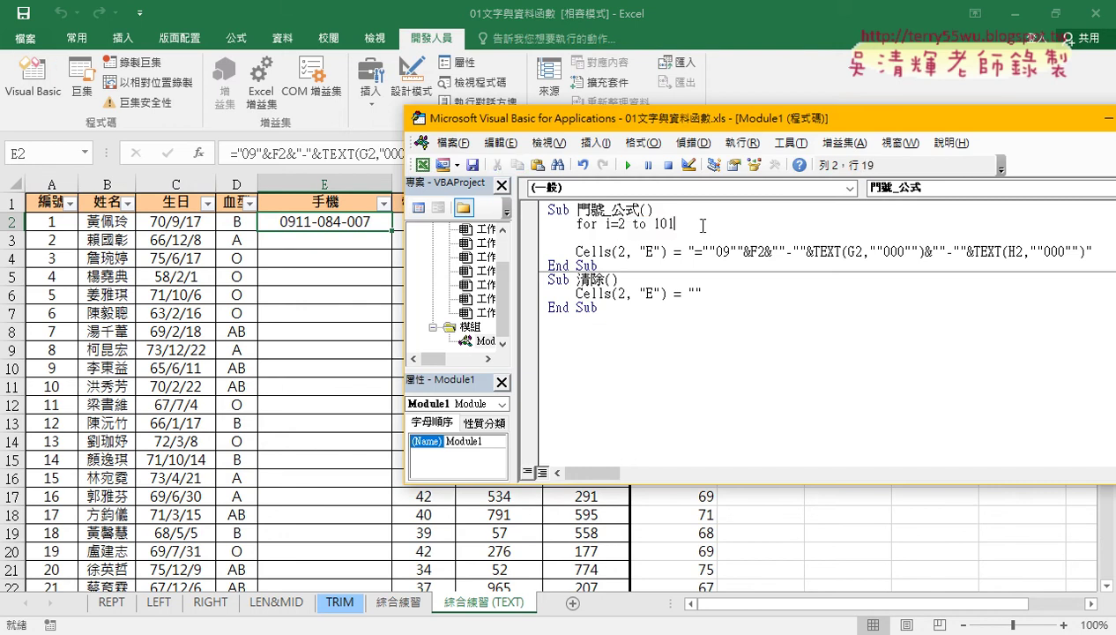
{"action": "key", "text": "Return"}
{"action": "key", "text": "Return"}
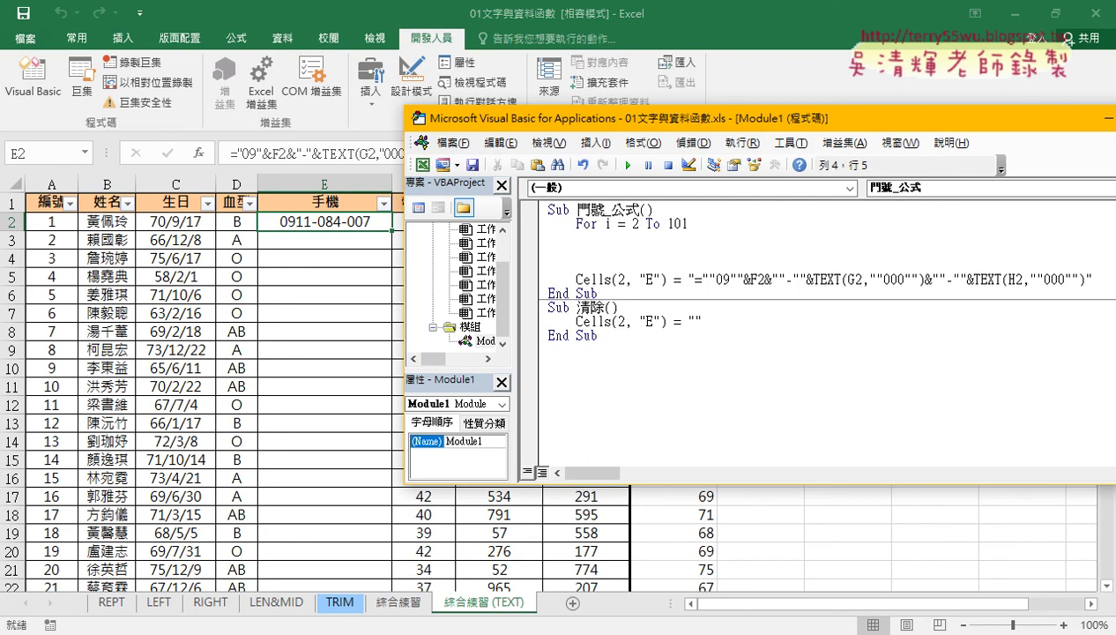
{"action": "type", "text": "next"}
{"action": "key", "text": "Up"}
Highlight the loop counter i, start value 2 and end value 101, then select the Cells line.
{"action": "left_click_drag", "start_coordinate": [605, 223], "coordinate": [626, 224]}
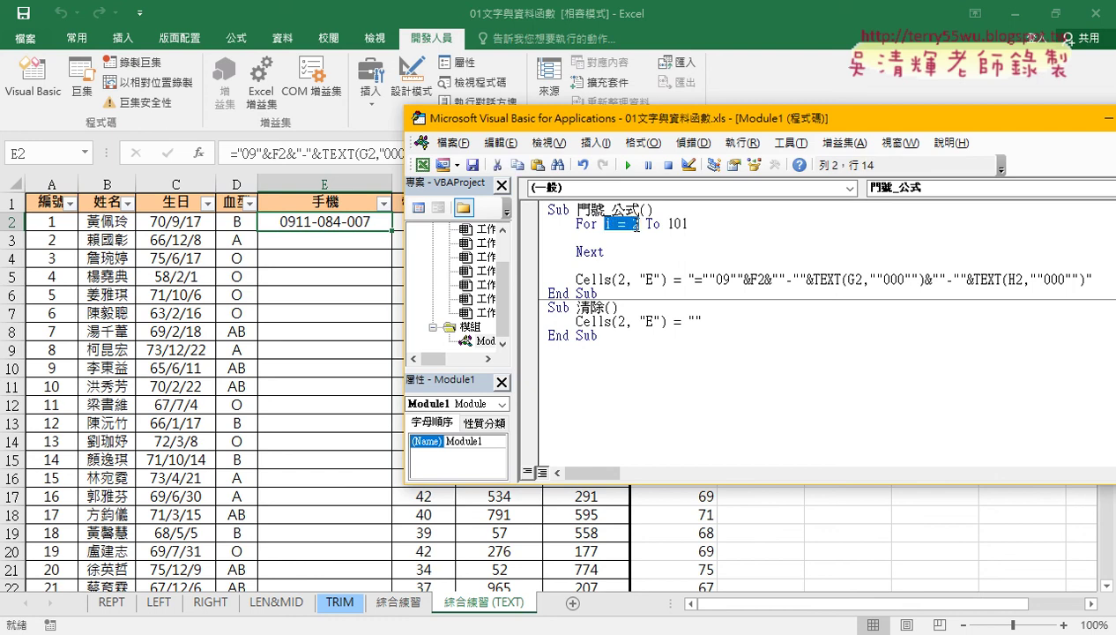
{"action": "left_click", "coordinate": [582, 252]}
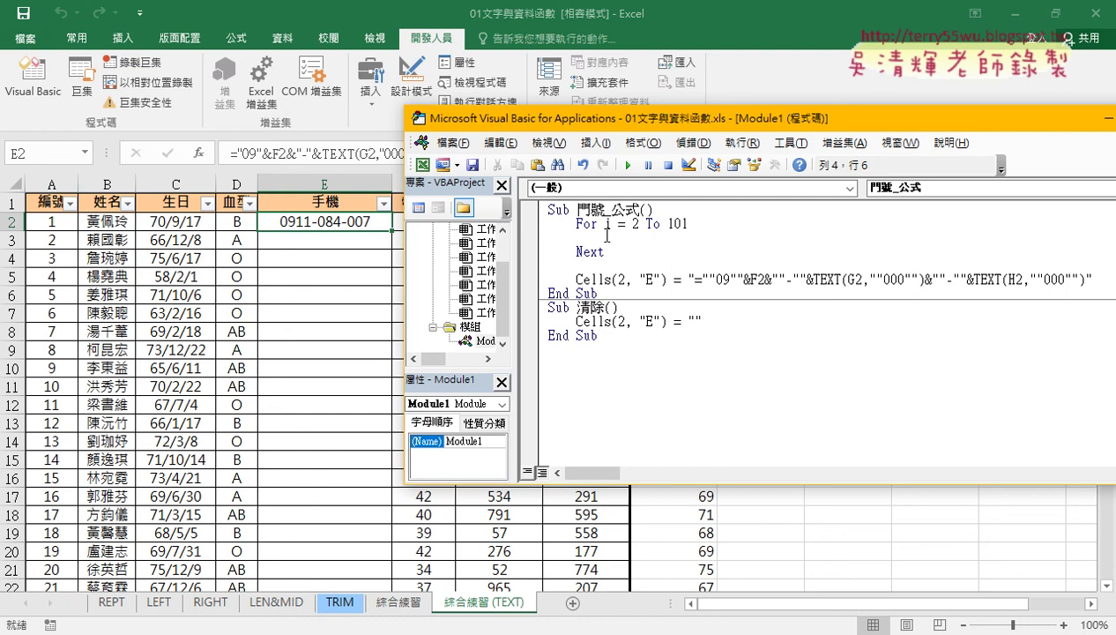
{"action": "double_click", "coordinate": [634, 224]}
{"action": "double_click", "coordinate": [677, 224]}
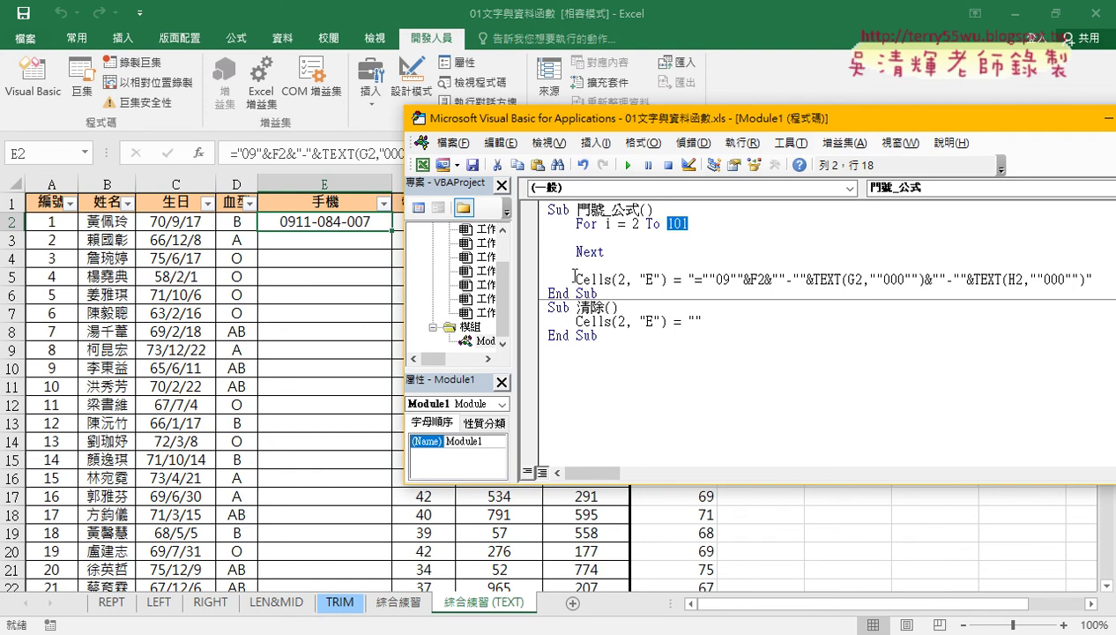
{"action": "left_click", "coordinate": [534, 282]}
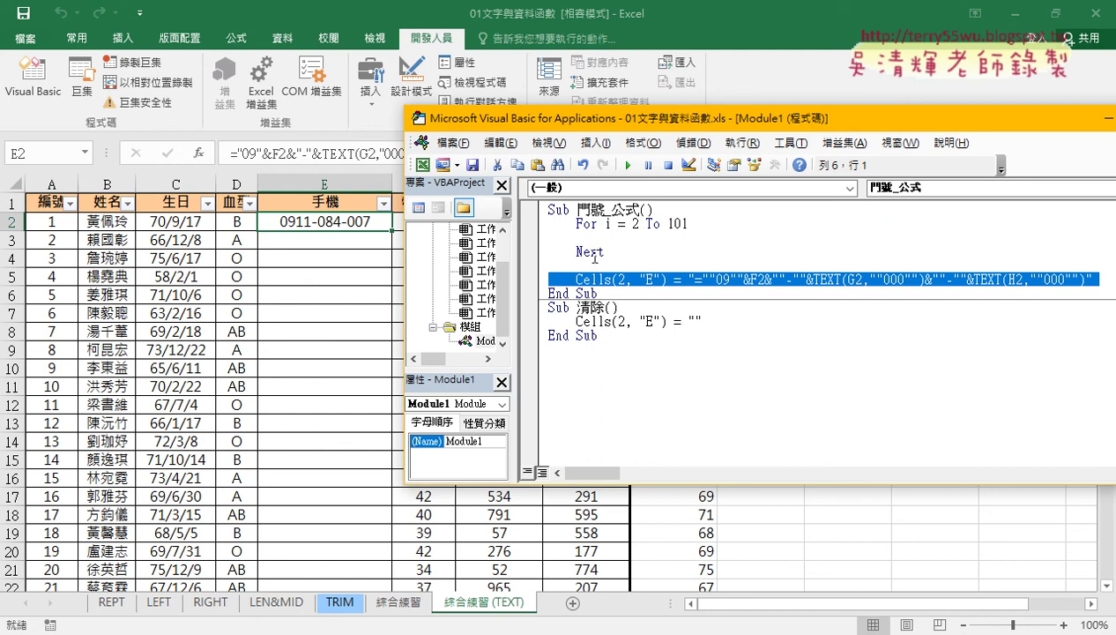
Move the Cells formula line inside the loop and delete the empty line above Next.
{"action": "mouse_move", "coordinate": [586, 281]}
{"action": "left_mouse_down"}
{"action": "mouse_move", "coordinate": [561, 275]}
{"action": "mouse_move", "coordinate": [585, 280]}
{"action": "left_mouse_up"}
{"action": "left_click_drag", "start_coordinate": [560, 285], "coordinate": [549, 239]}
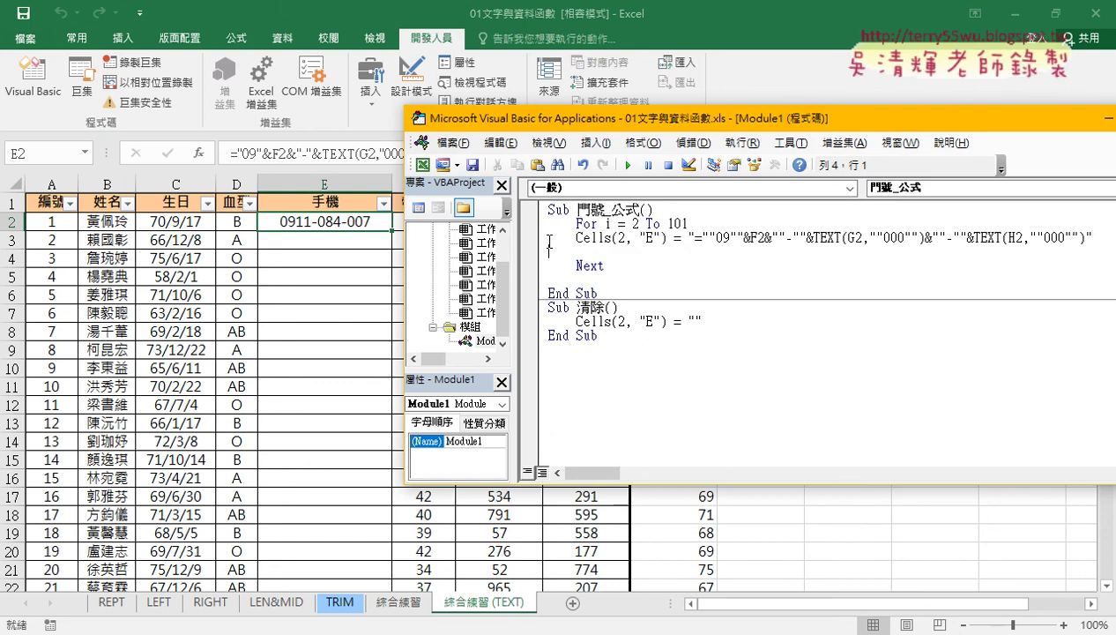
{"action": "left_click", "coordinate": [533, 250]}
{"action": "key", "text": "Delete"}
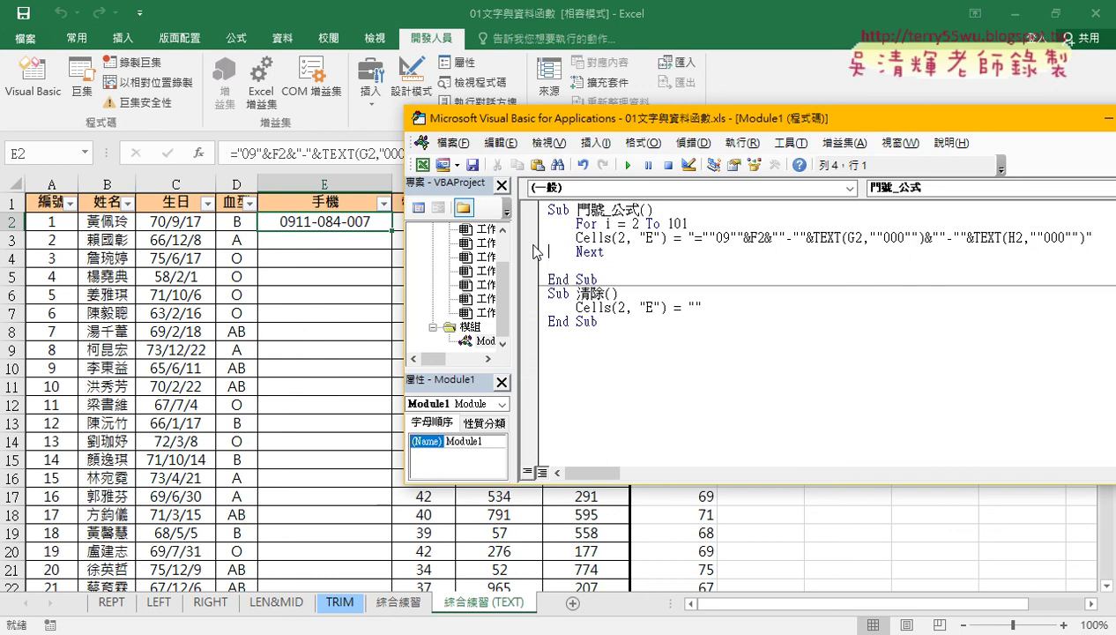
Remove the blank line before End Sub and indent the Cells line with Tab.
{"action": "left_click", "coordinate": [612, 255]}
{"action": "key", "text": "Delete"}
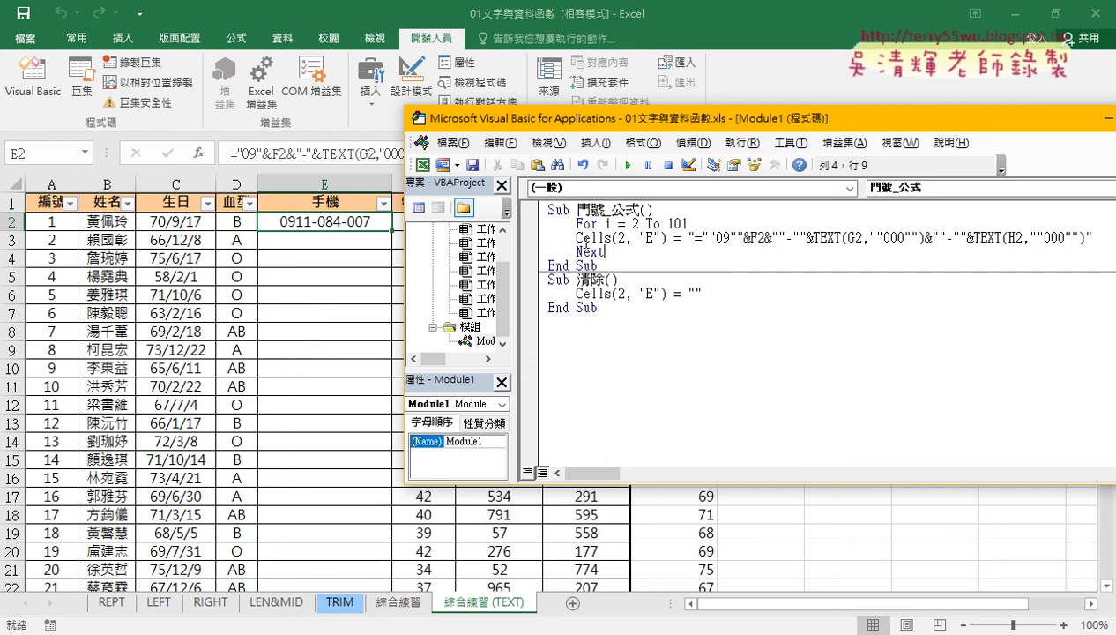
{"action": "left_click", "coordinate": [556, 264]}
{"action": "left_click_drag", "start_coordinate": [573, 222], "coordinate": [546, 223]}
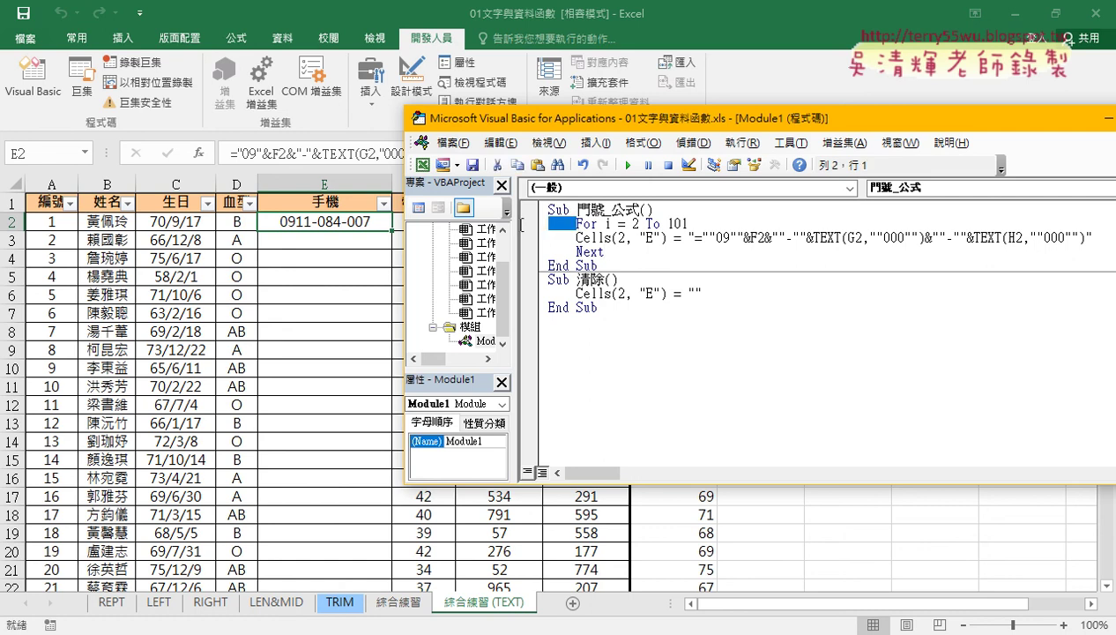
{"action": "left_click", "coordinate": [576, 236]}
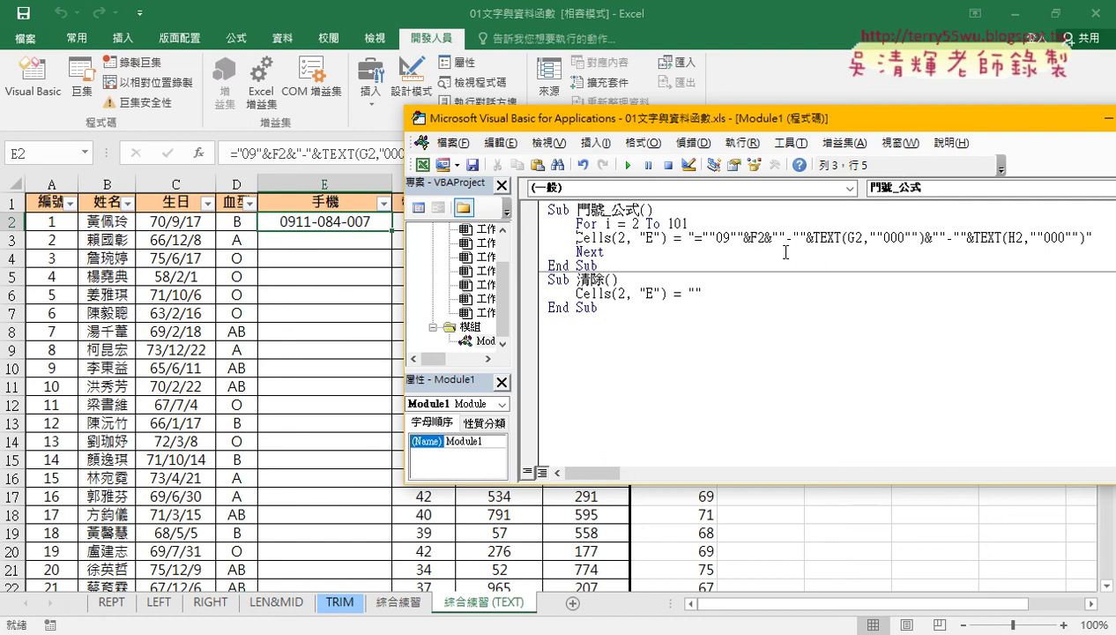
{"action": "key", "text": "Tab"}
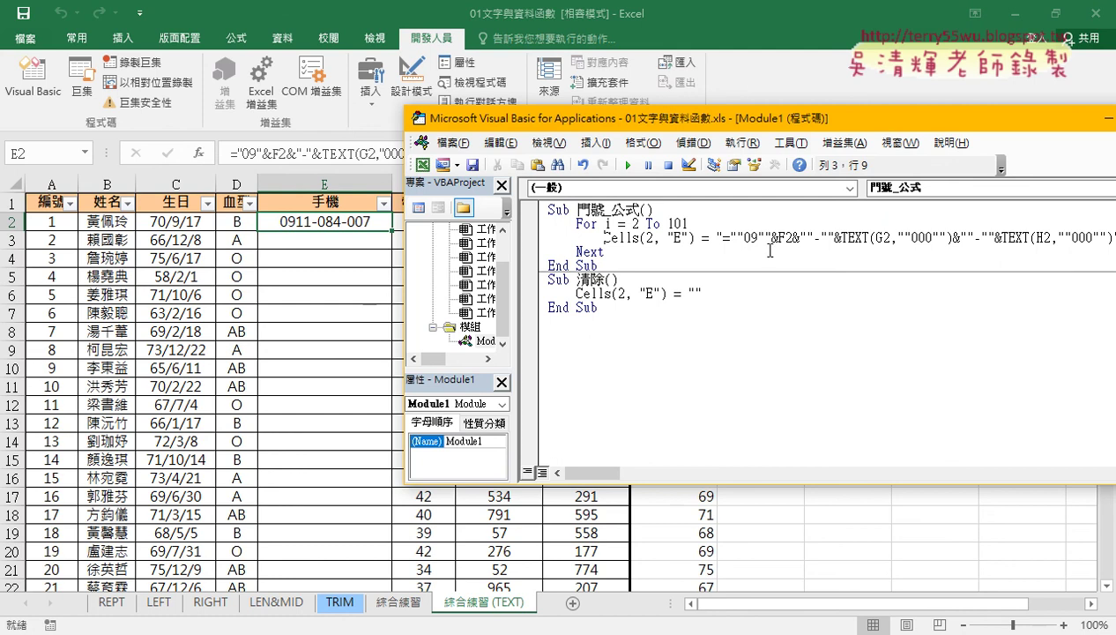
In the 門號_公式 loop, change Cells(2, "E") to Cells(i, "E").
{"action": "left_click", "coordinate": [555, 209]}
{"action": "key", "text": "Left"}
{"action": "left_click", "coordinate": [624, 237]}
{"action": "double_click", "coordinate": [648, 236]}
{"action": "type", "text": "i"}
{"action": "left_click_drag", "start_coordinate": [696, 238], "coordinate": [603, 236]}
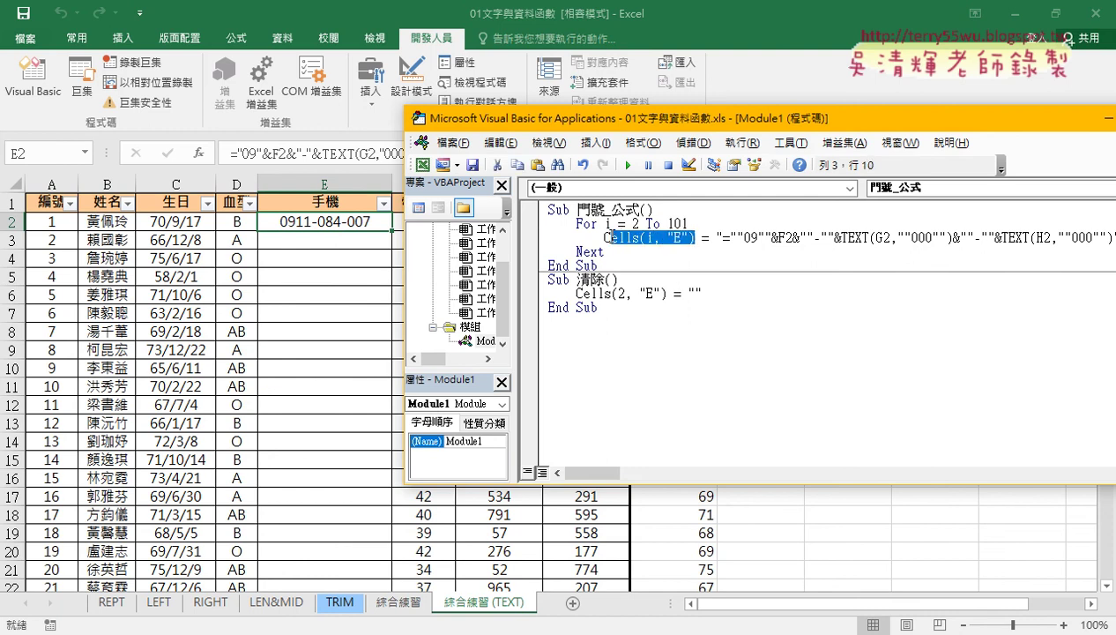
{"action": "double_click", "coordinate": [648, 237]}
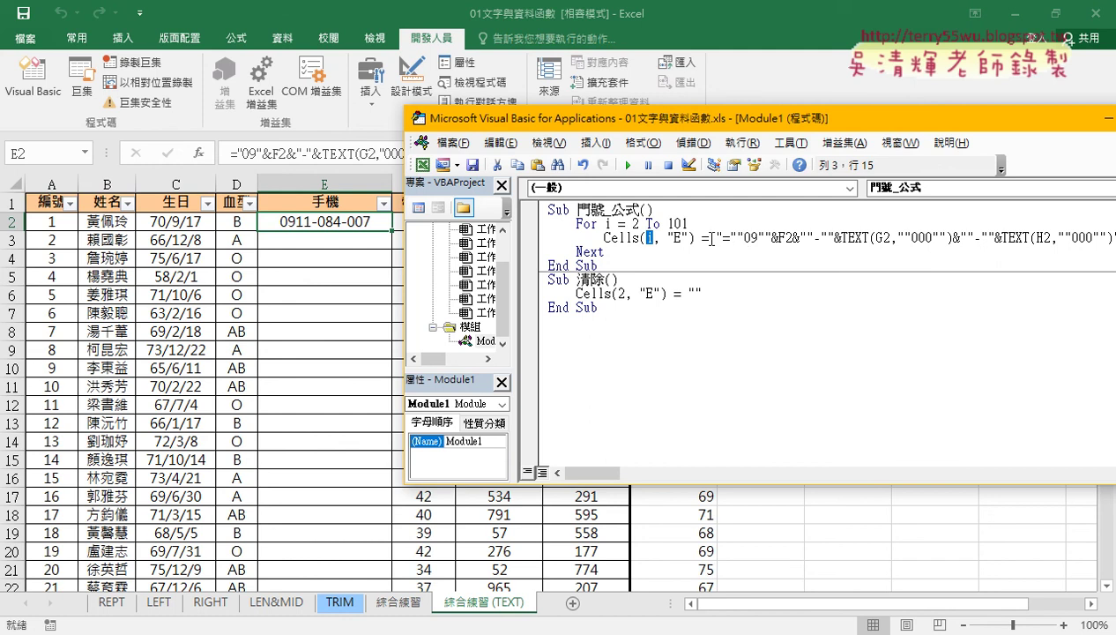
{"action": "left_click", "coordinate": [619, 238]}
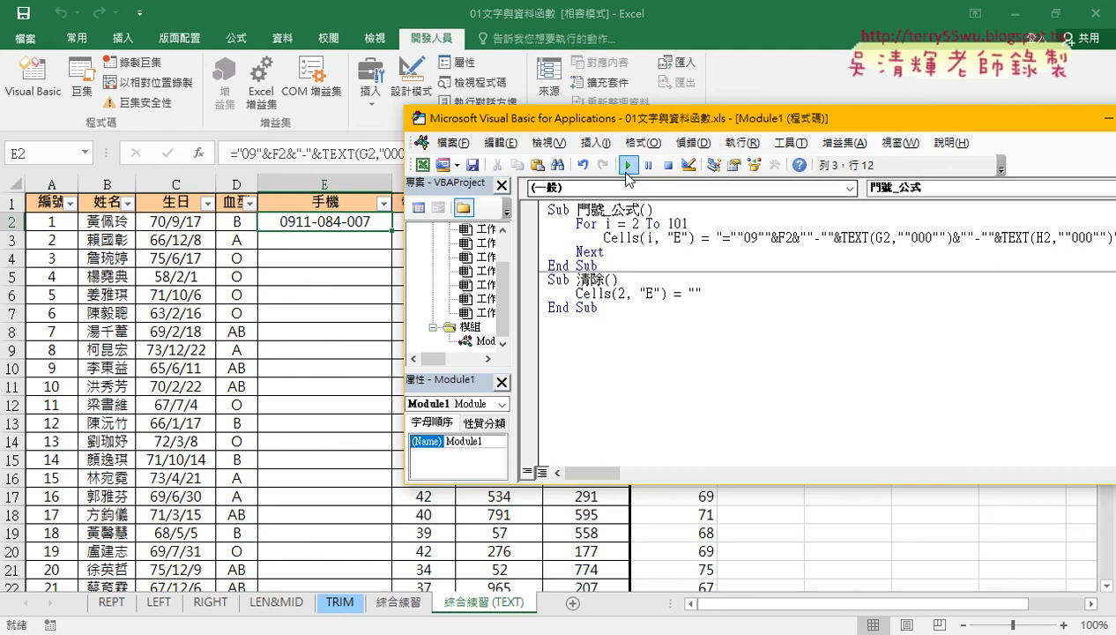
Run the 門號_公式 macro and check that column E is filled down to the last data row.
{"action": "left_click", "coordinate": [628, 167]}
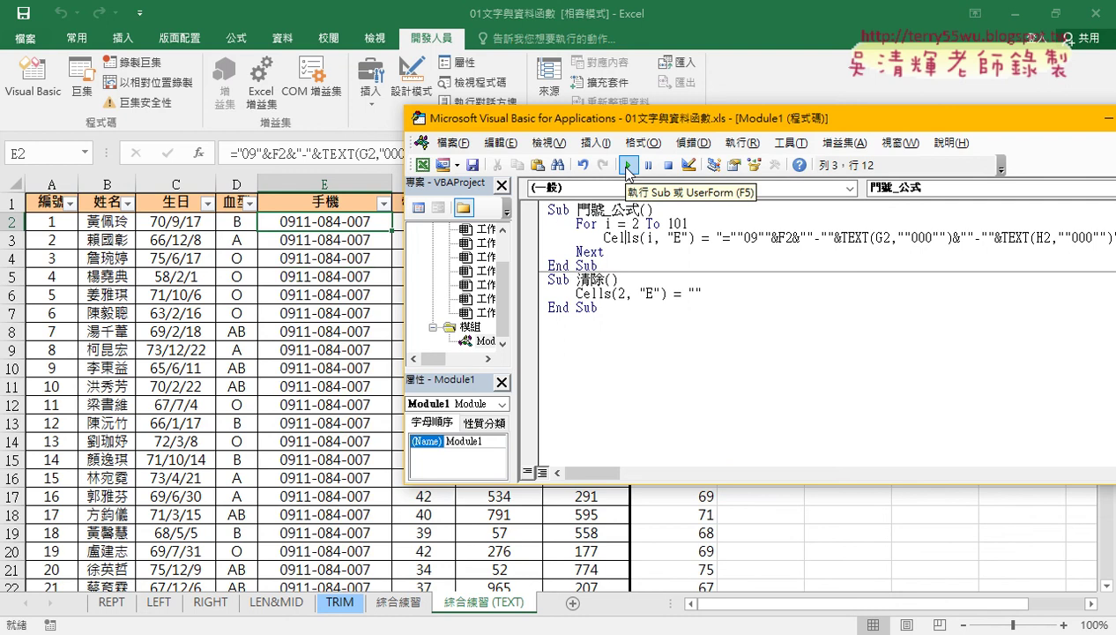
{"action": "left_click", "coordinate": [313, 220]}
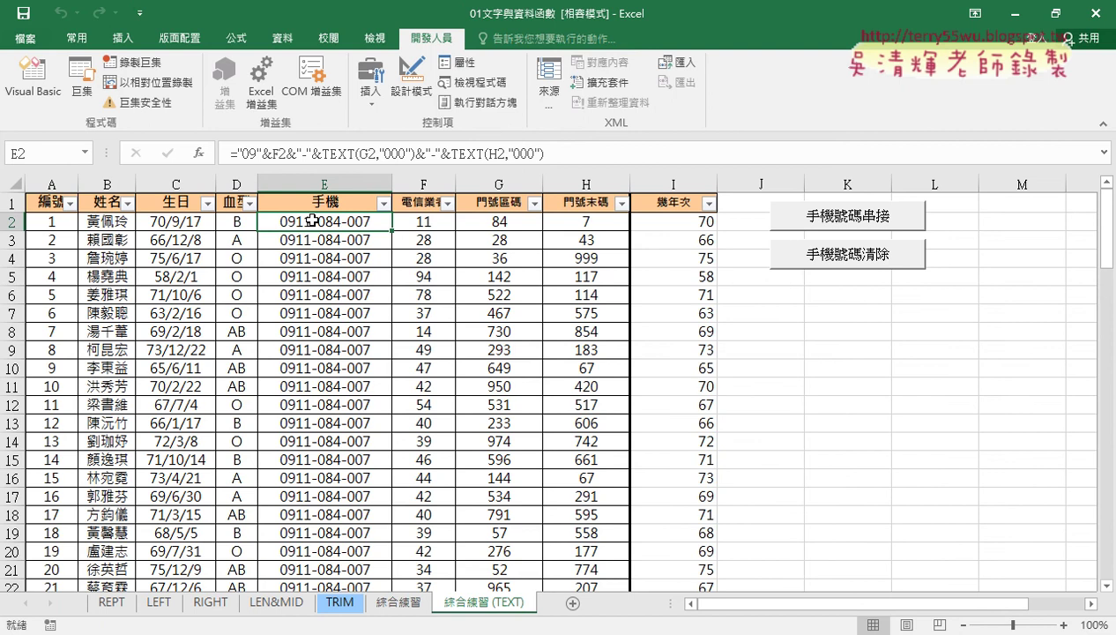
{"action": "key", "text": "ctrl+Down"}
{"action": "key", "text": "ctrl+Up"}
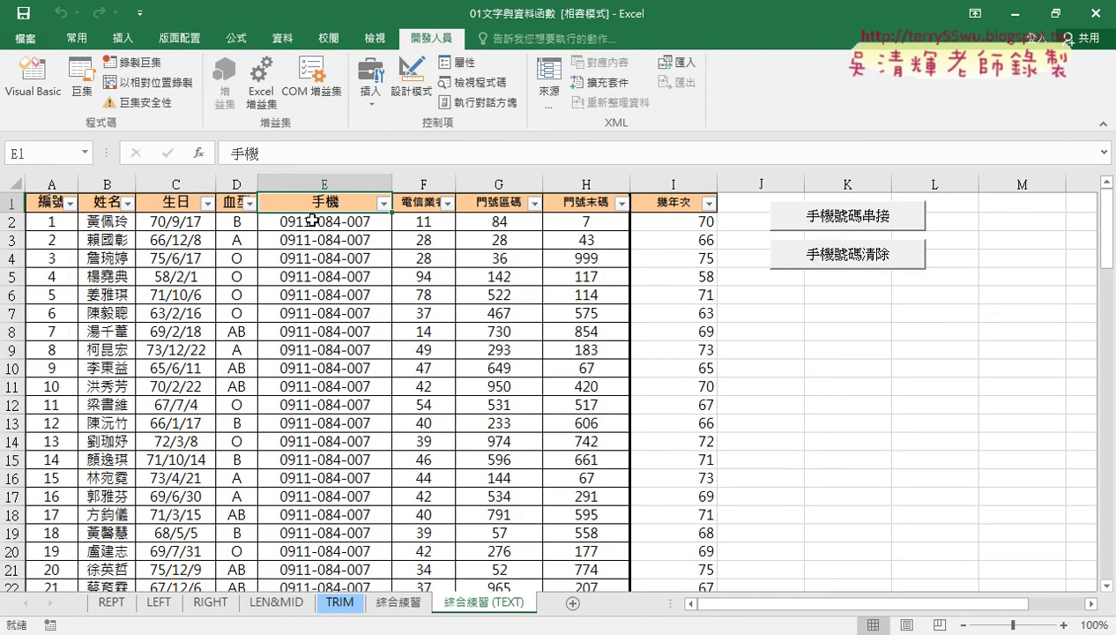
{"action": "left_click", "coordinate": [299, 220]}
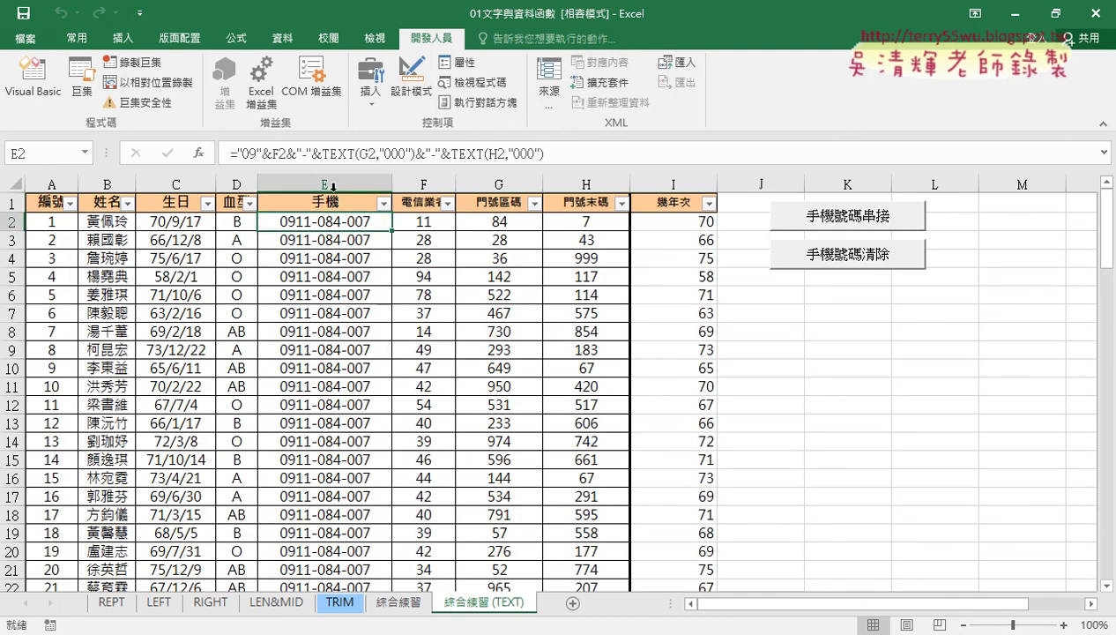
{"action": "left_click", "coordinate": [313, 240]}
{"action": "left_click", "coordinate": [313, 256]}
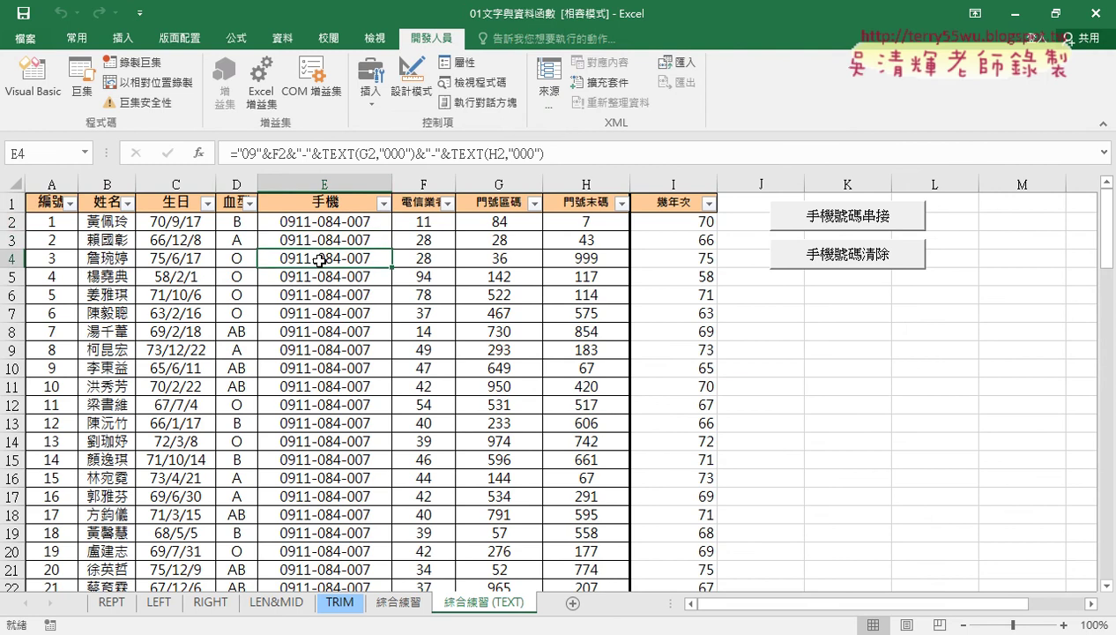
{"action": "left_click", "coordinate": [319, 278]}
{"action": "left_click", "coordinate": [319, 293]}
{"action": "left_click", "coordinate": [336, 221]}
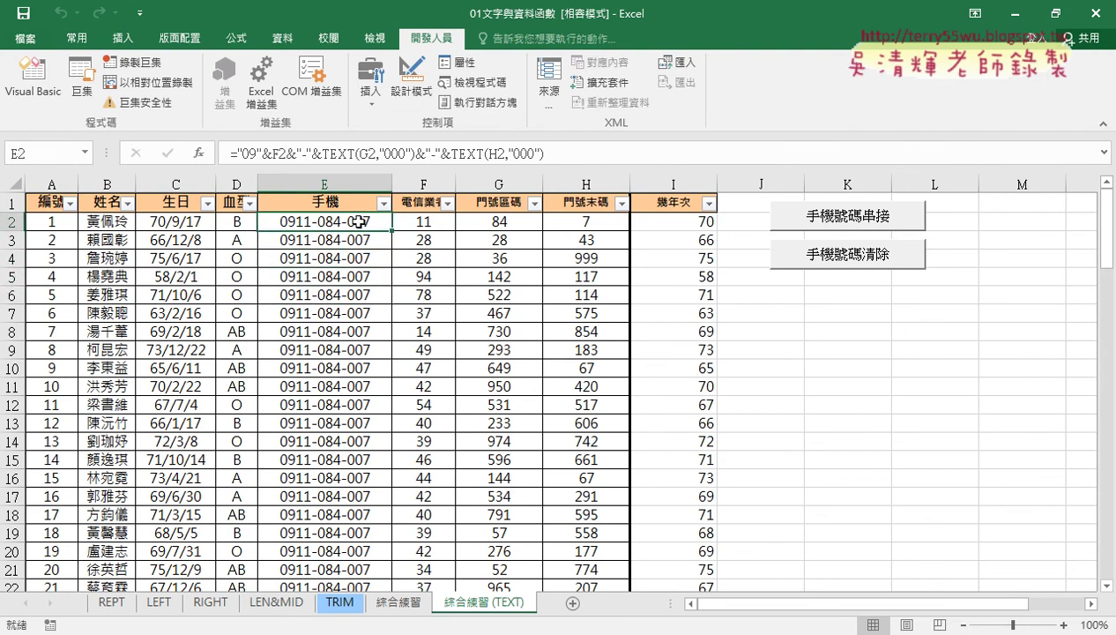
{"action": "left_click", "coordinate": [40, 103]}
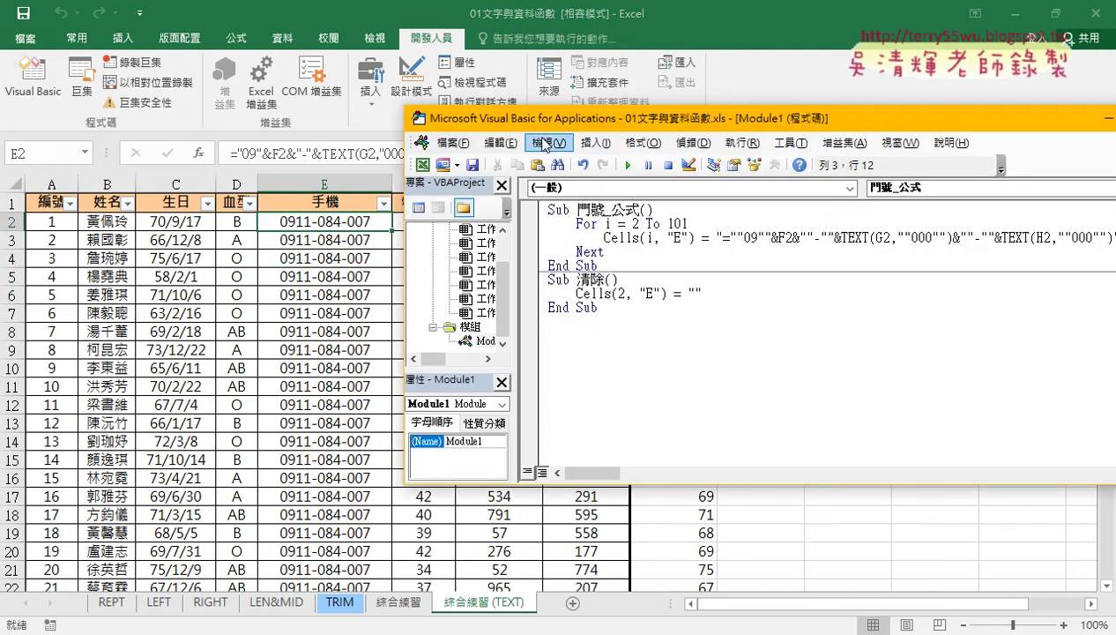
Move the VBA code window below Excel's formula bar.
{"action": "left_click_drag", "start_coordinate": [537, 120], "coordinate": [544, 236]}
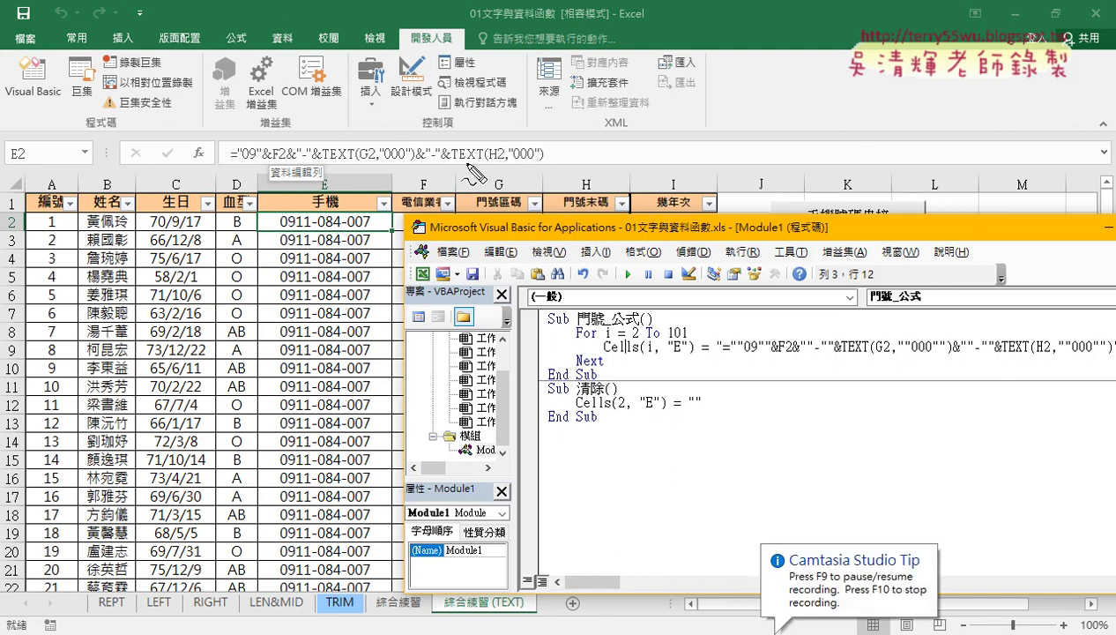
{"action": "left_click_drag", "start_coordinate": [272, 163], "coordinate": [283, 162]}
{"action": "left_click_drag", "start_coordinate": [365, 163], "coordinate": [377, 162]}
{"action": "left_click_drag", "start_coordinate": [497, 163], "coordinate": [507, 162]}
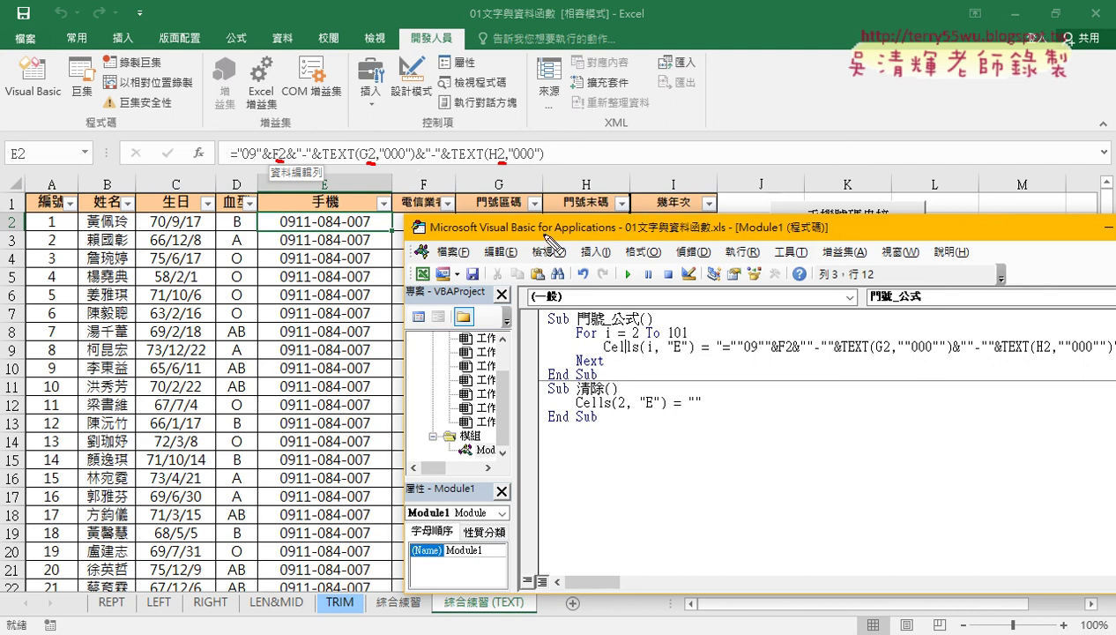
{"action": "mouse_move", "coordinate": [781, 353]}
{"action": "left_mouse_down"}
{"action": "mouse_move", "coordinate": [793, 353]}
{"action": "mouse_move", "coordinate": [793, 374]}
{"action": "left_mouse_up"}
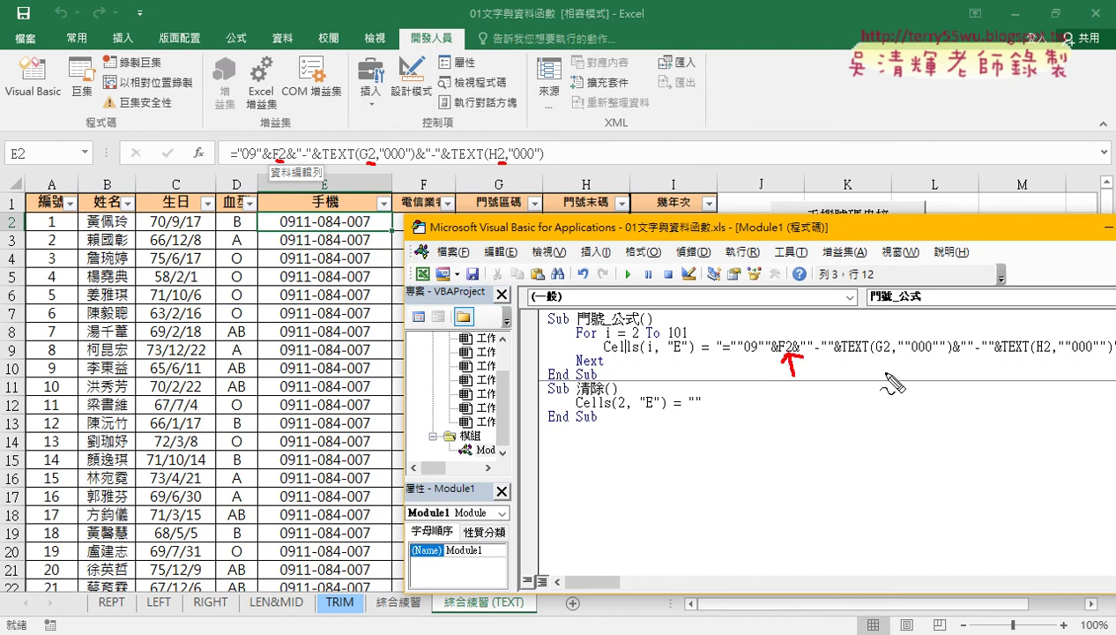
{"action": "mouse_move", "coordinate": [899, 381]}
{"action": "left_mouse_down"}
{"action": "mouse_move", "coordinate": [886, 356]}
{"action": "mouse_move", "coordinate": [896, 361]}
{"action": "left_mouse_up"}
{"action": "mouse_move", "coordinate": [1070, 379]}
{"action": "left_mouse_down"}
{"action": "mouse_move", "coordinate": [1047, 362]}
{"action": "mouse_move", "coordinate": [1058, 359]}
{"action": "left_mouse_up"}
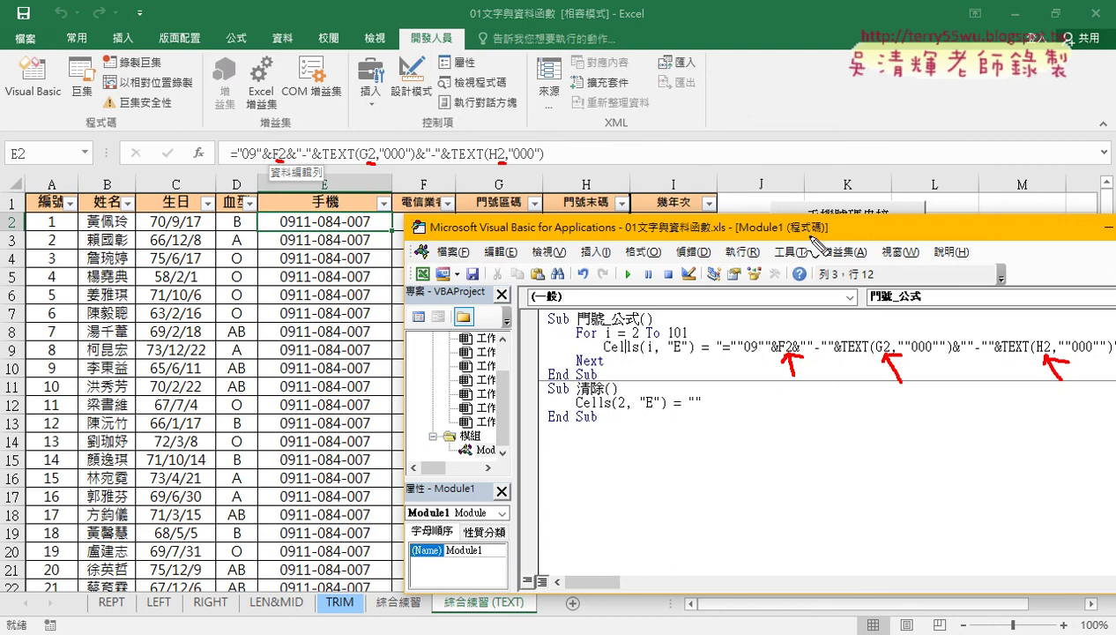
{"action": "left_click_drag", "start_coordinate": [811, 238], "coordinate": [681, 231]}
{"action": "left_click_drag", "start_coordinate": [656, 350], "coordinate": [665, 350]}
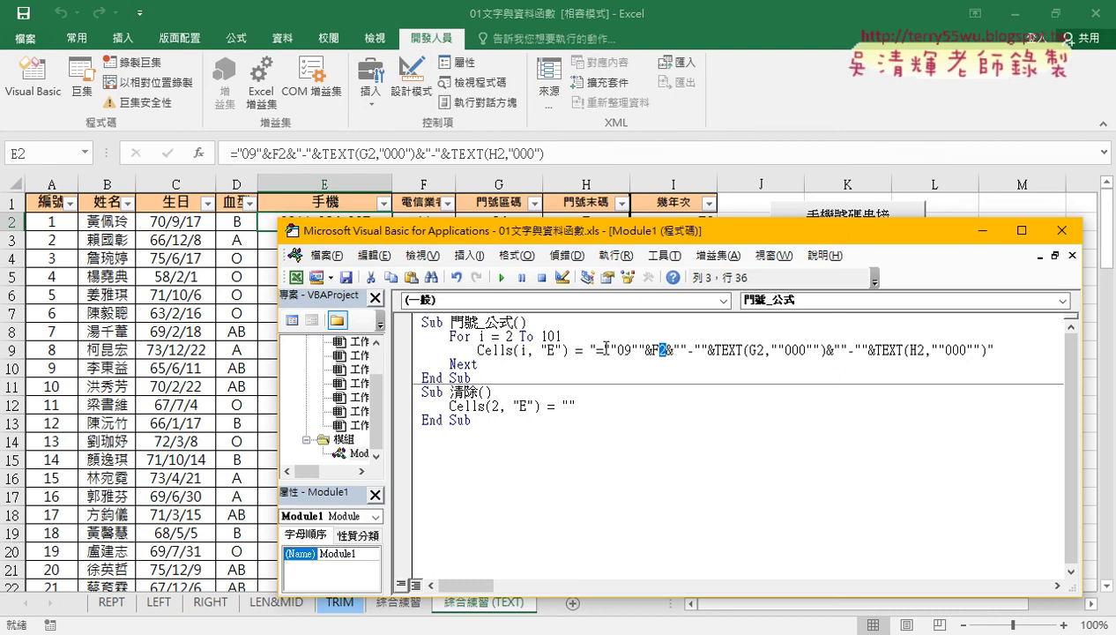
In the formula string, replace the fixed row 2 after F with the concatenated loop counter i.
{"action": "left_click_drag", "start_coordinate": [597, 350], "coordinate": [987, 351]}
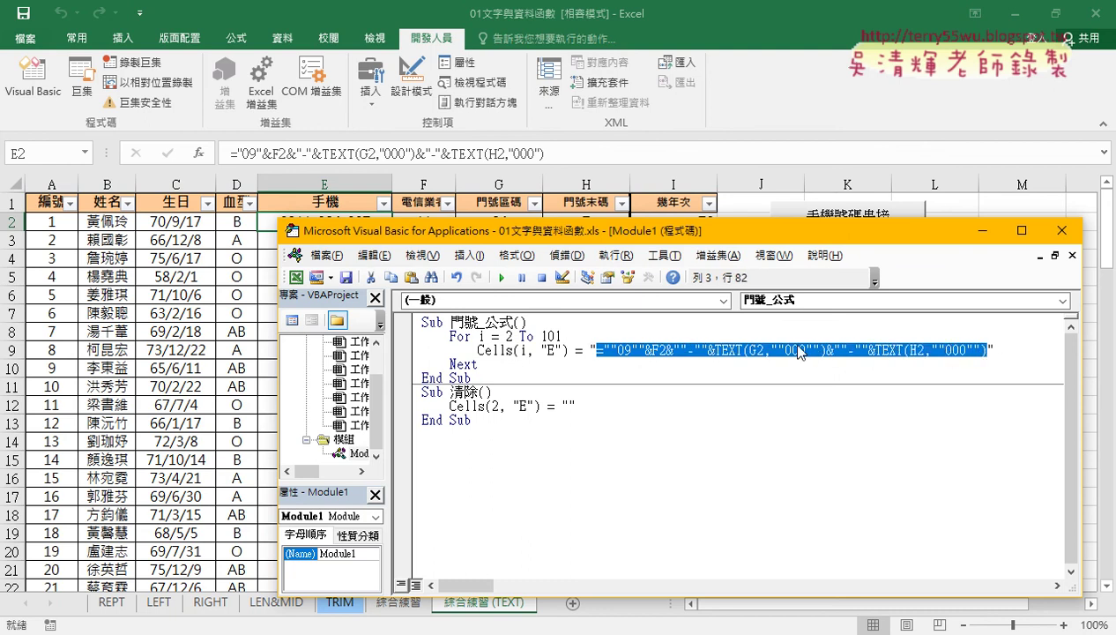
{"action": "left_click", "coordinate": [714, 349]}
{"action": "left_click_drag", "start_coordinate": [666, 350], "coordinate": [658, 350]}
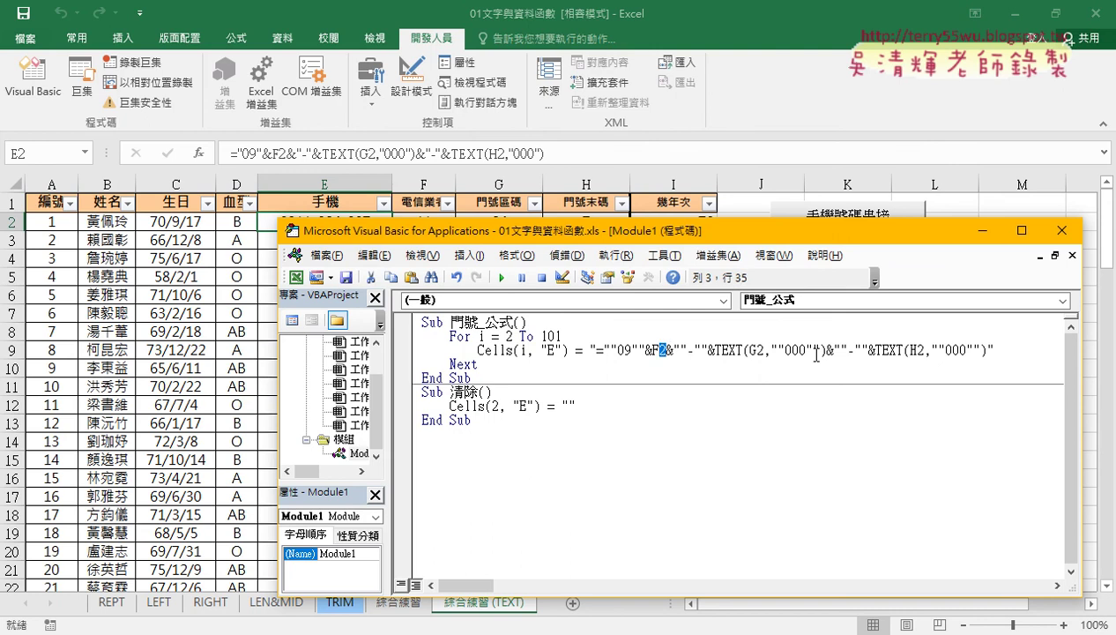
{"action": "type", "text": "\"\""}
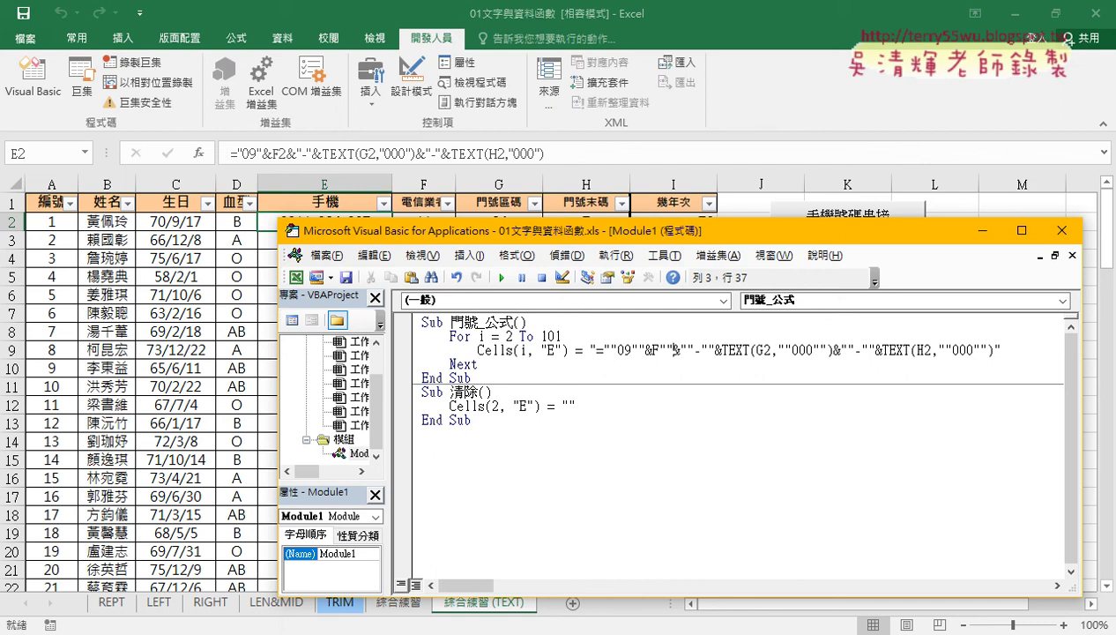
{"action": "key", "text": "Left"}
{"action": "type", "text": "&&"}
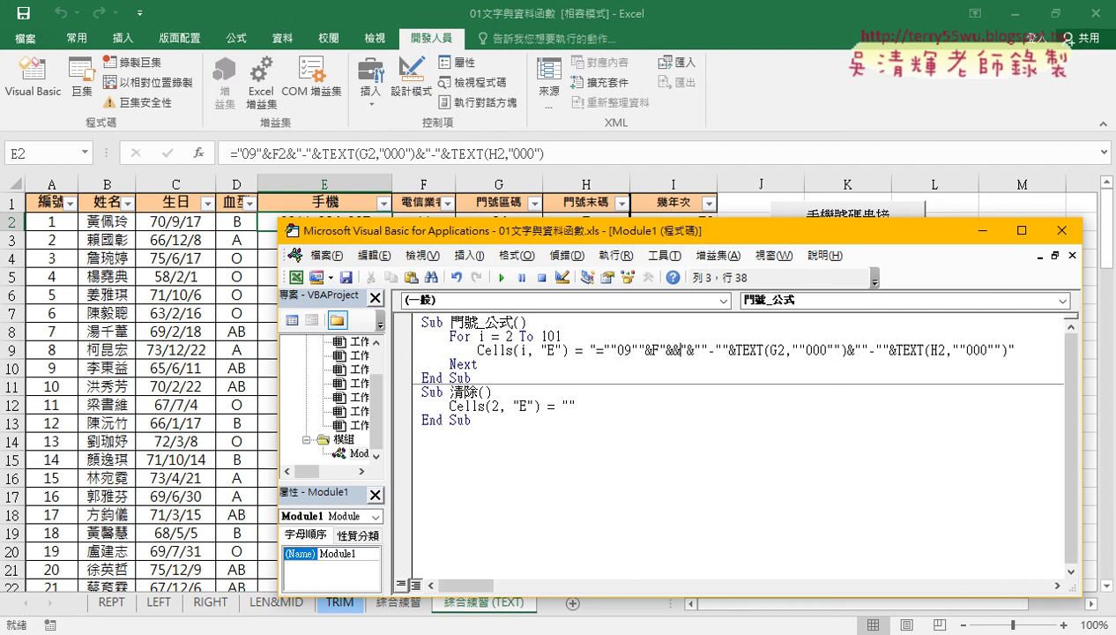
{"action": "key", "text": "Left"}
{"action": "type", "text": "i"}
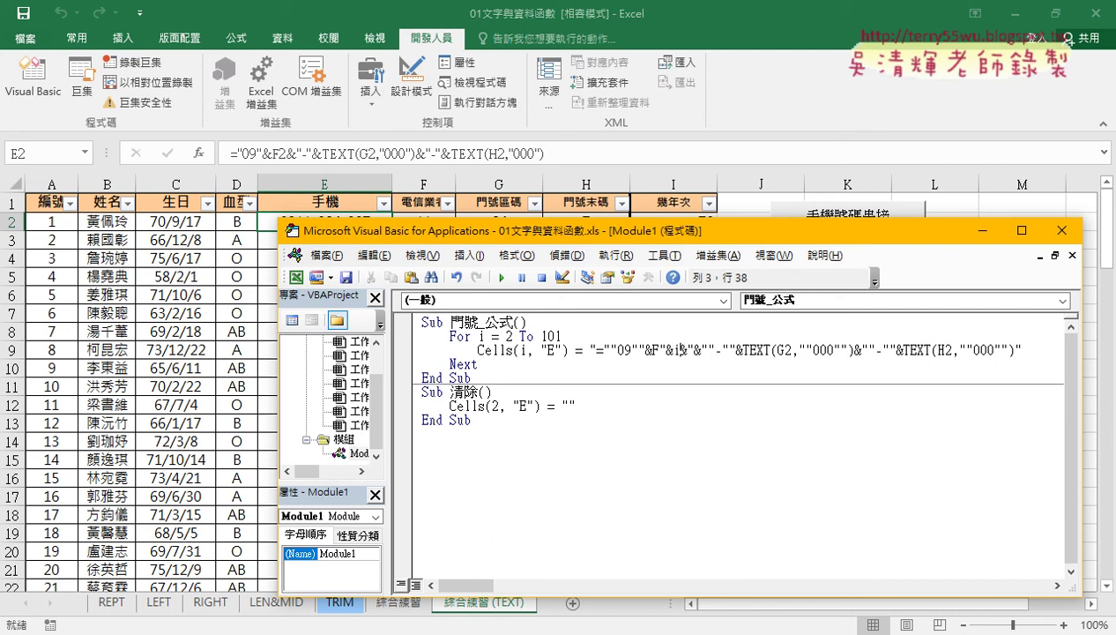
{"action": "key", "text": "Left"}
{"action": "key", "text": "Left"}
{"action": "key", "text": "space"}
{"action": "key", "text": "Right"}
{"action": "key", "text": "space"}
{"action": "key", "text": "Right"}
{"action": "key", "text": "space"}
{"action": "key", "text": "Right"}
{"action": "key", "text": "space"}
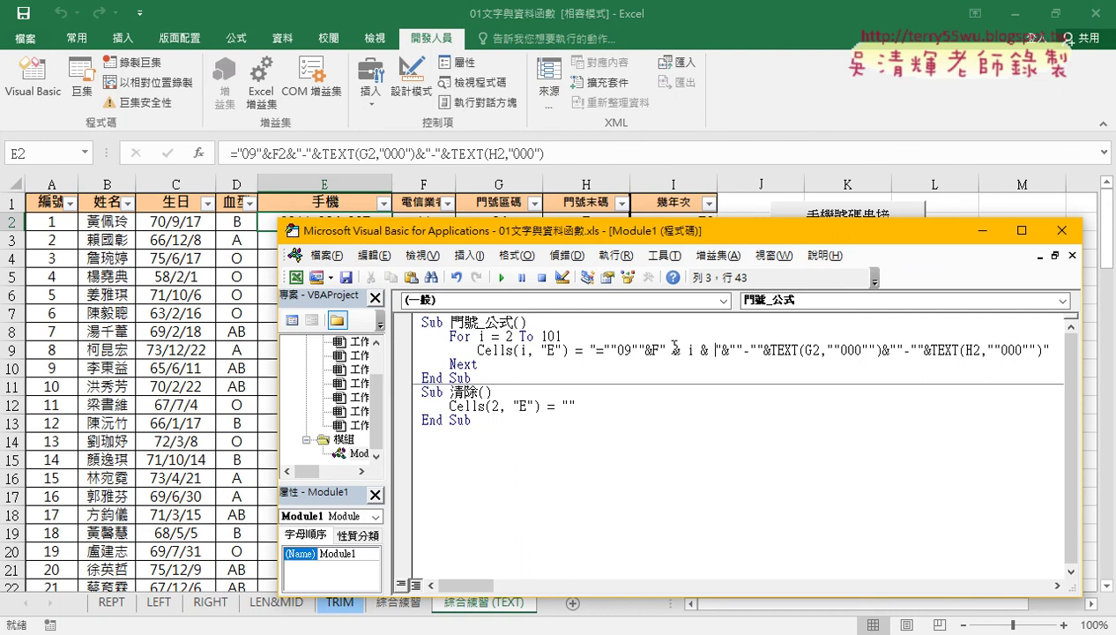
{"action": "left_click_drag", "start_coordinate": [658, 350], "coordinate": [724, 344]}
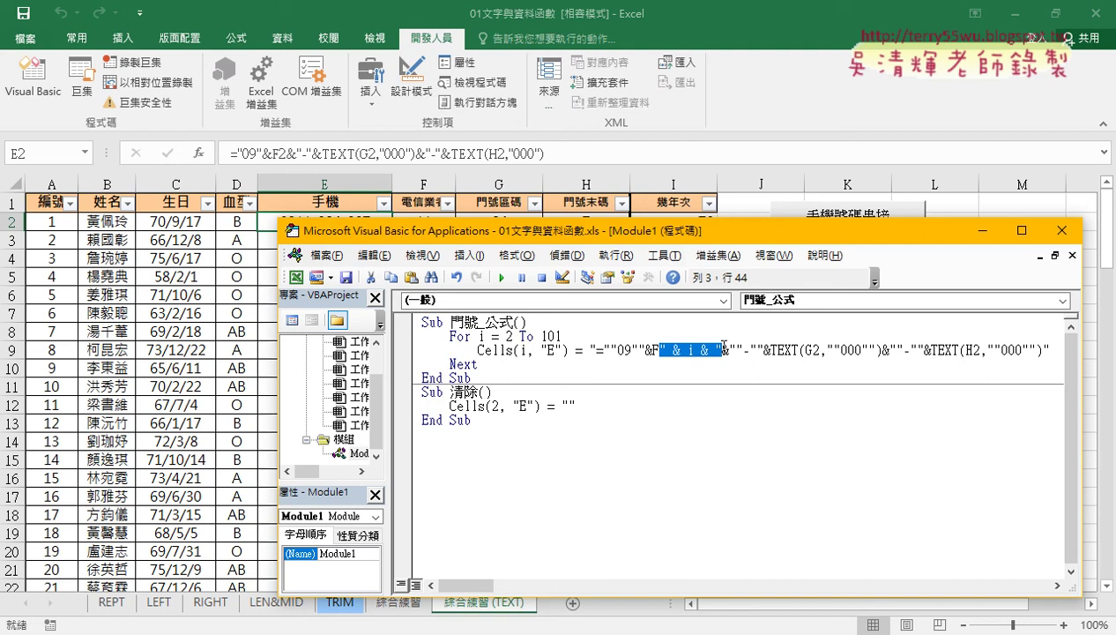
Replace the row 2 after G with the concatenated loop counter i.
{"action": "left_click_drag", "start_coordinate": [811, 350], "coordinate": [820, 350]}
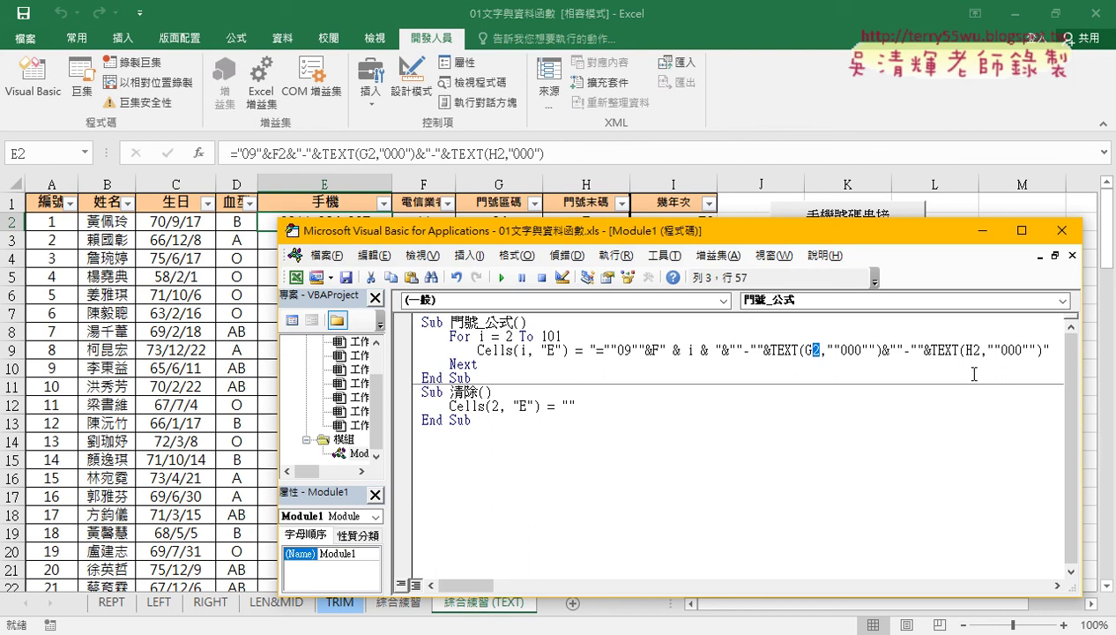
{"action": "type", "text": "\"\""}
{"action": "key", "text": "Left"}
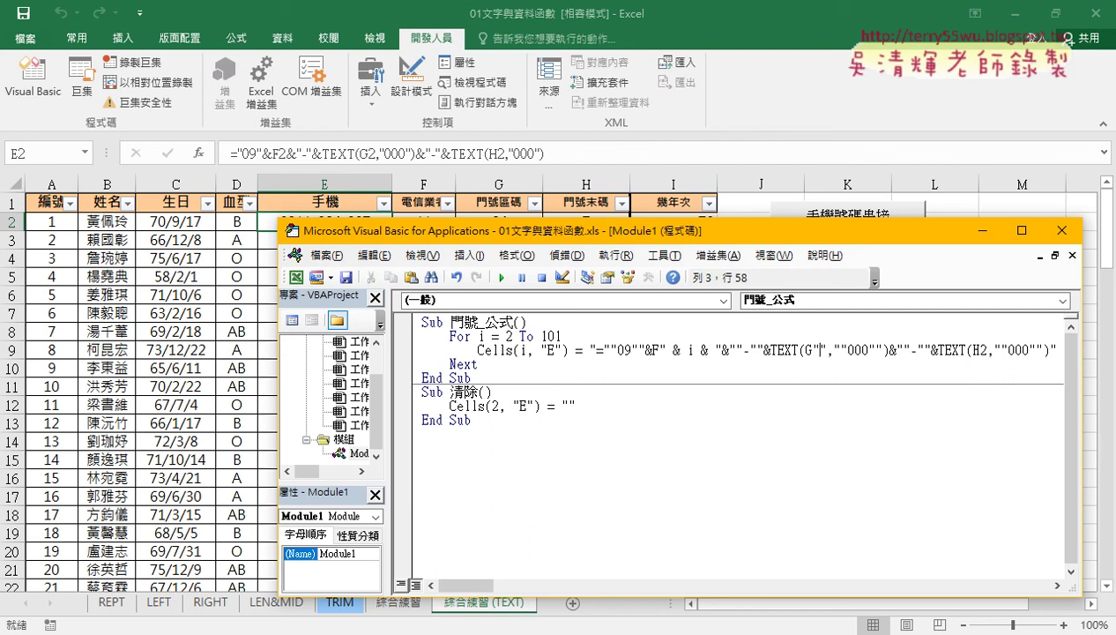
{"action": "type", "text": "&"}
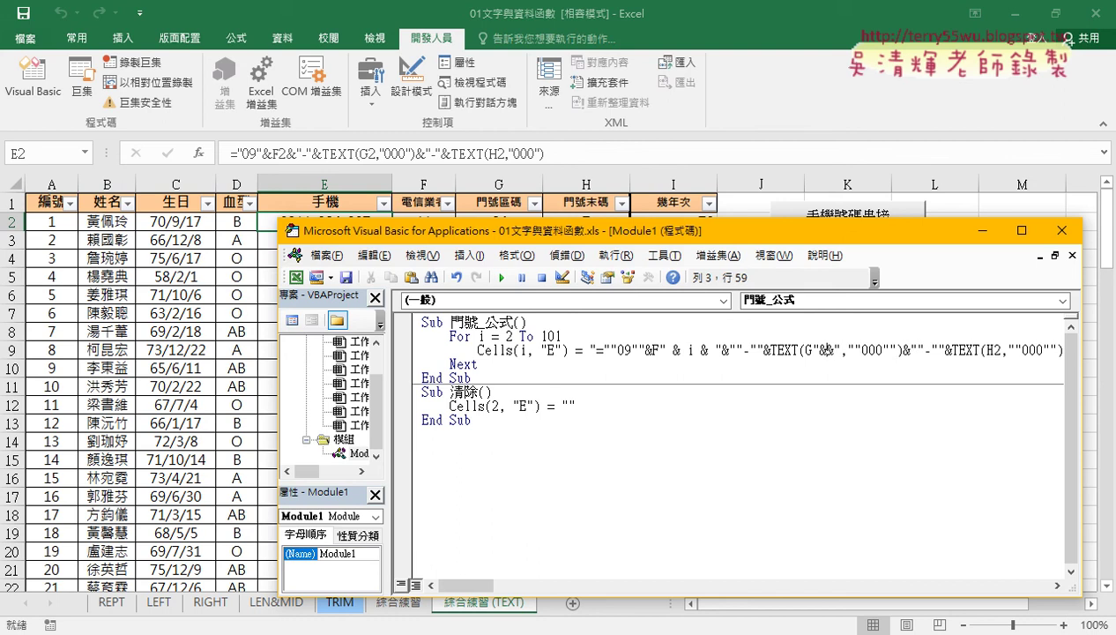
{"action": "type", "text": "i"}
{"action": "key", "text": "Left"}
{"action": "key", "text": "Left"}
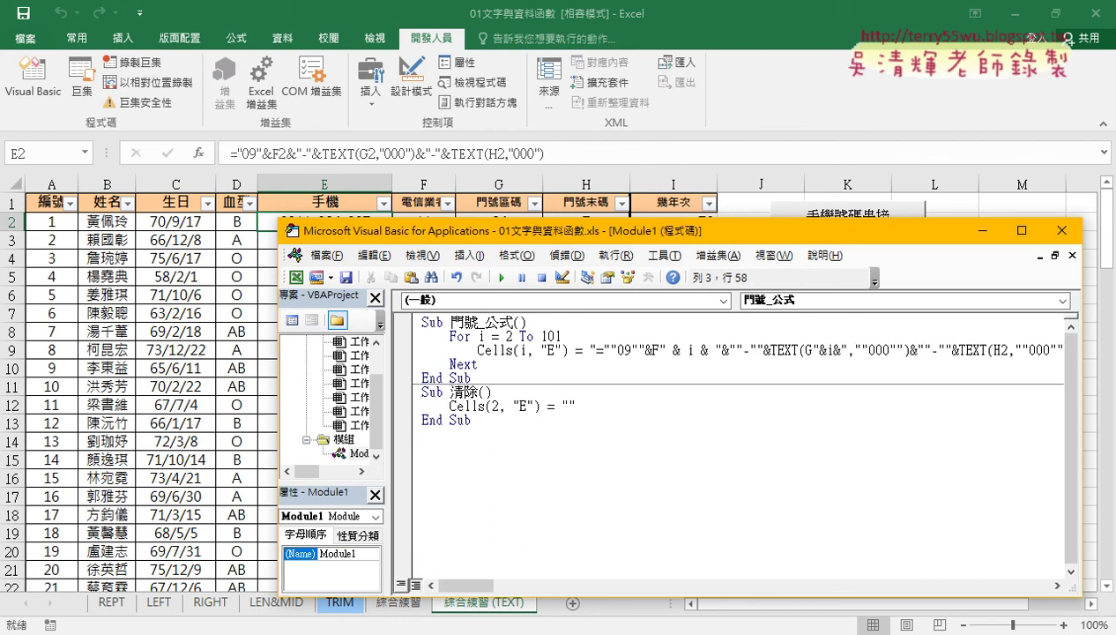
{"action": "key", "text": "space"}
{"action": "key", "text": "Right"}
{"action": "key", "text": "space"}
{"action": "key", "text": "Right"}
{"action": "key", "text": "space"}
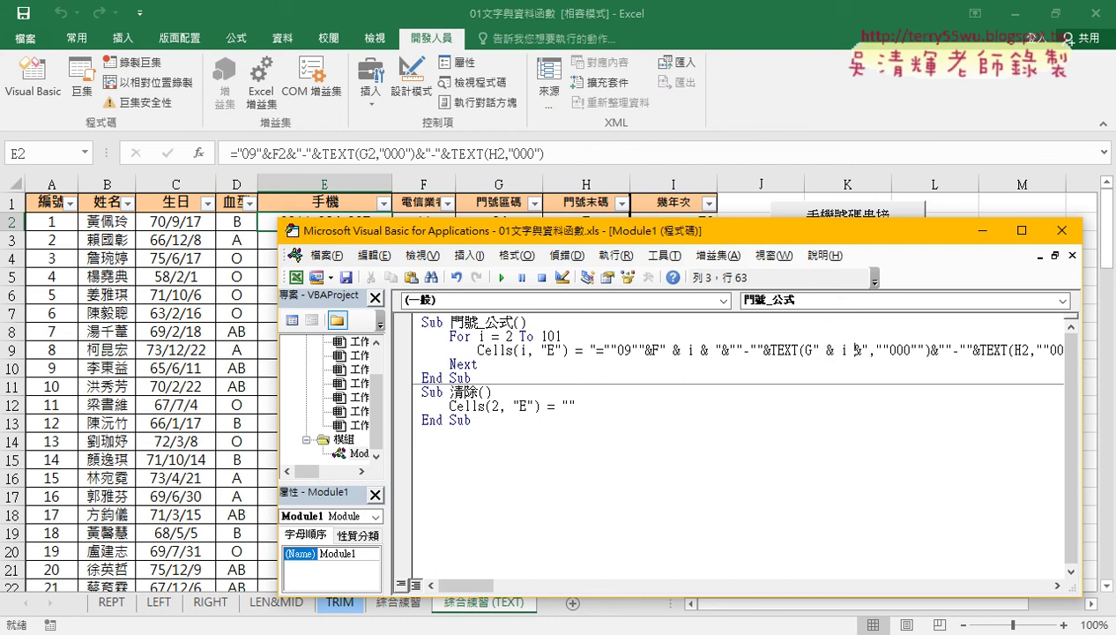
{"action": "key", "text": "Right"}
{"action": "key", "text": "space"}
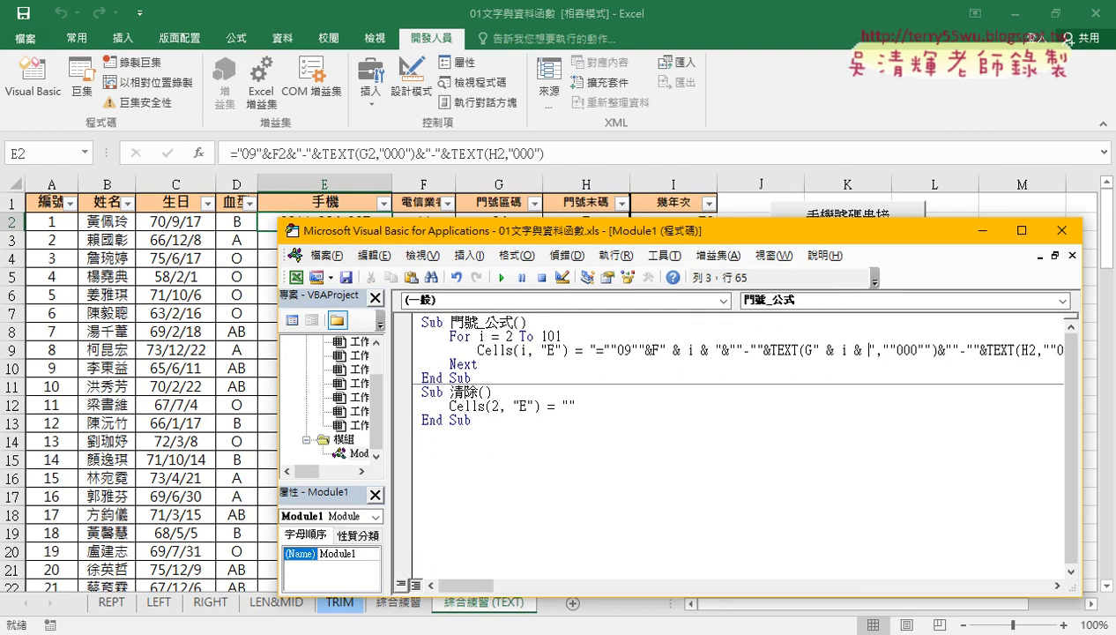
Widen the code window and replace the row 2 after H with the concatenated loop counter i.
{"action": "left_click_drag", "start_coordinate": [738, 233], "coordinate": [520, 227]}
{"action": "left_click_drag", "start_coordinate": [932, 353], "coordinate": [1008, 352]}
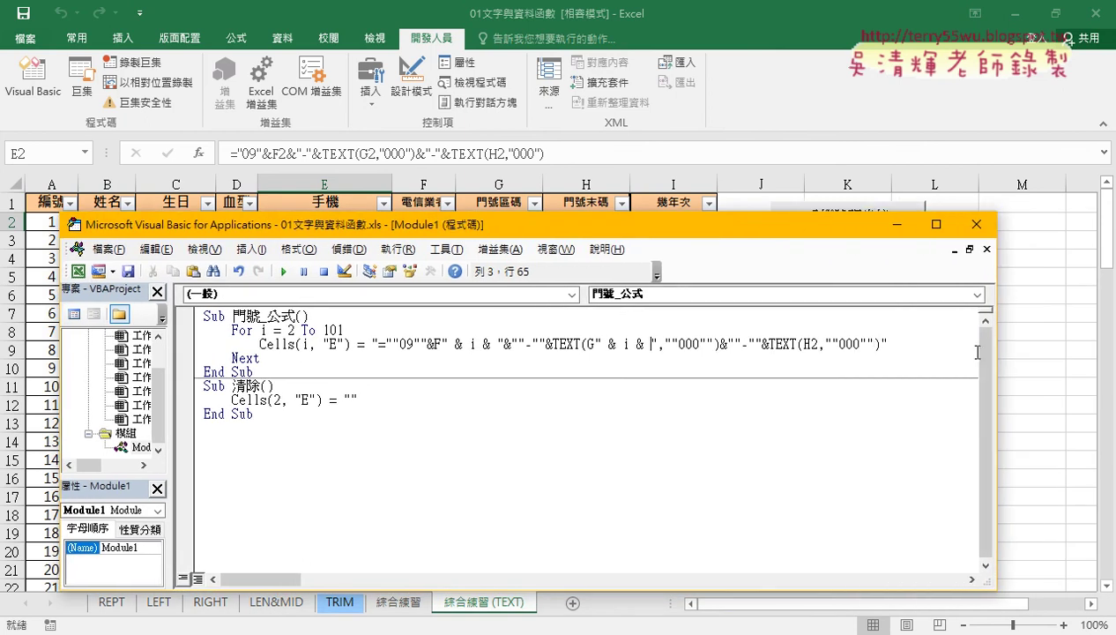
{"action": "left_click_drag", "start_coordinate": [809, 344], "coordinate": [818, 344]}
{"action": "type", "text": "\"\""}
{"action": "key", "text": "Left"}
{"action": "type", "text": "&&"}
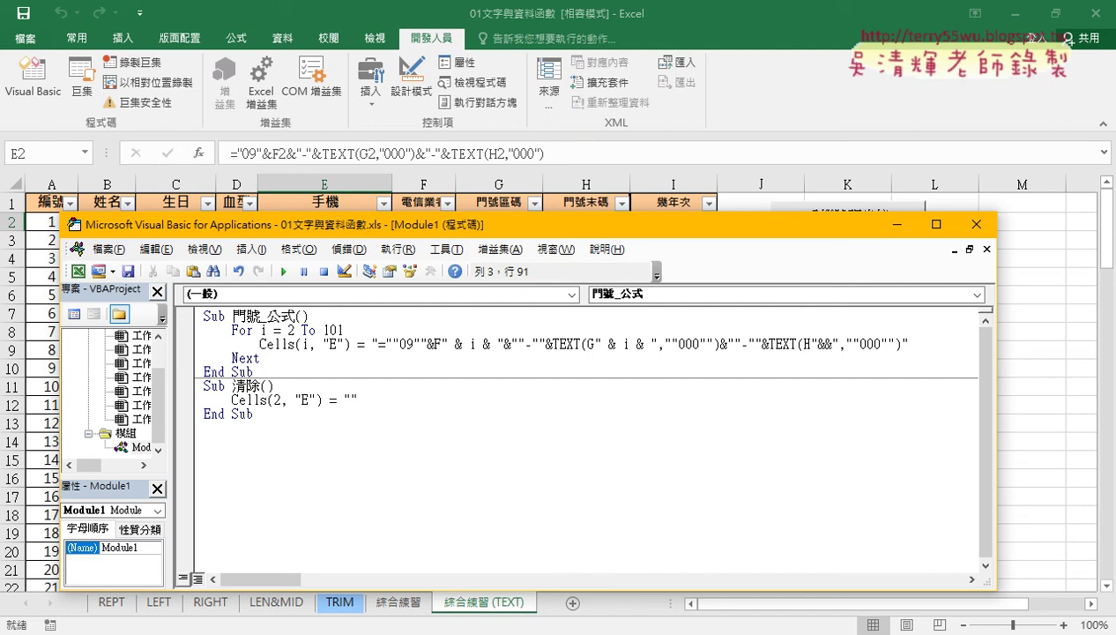
{"action": "key", "text": "Left"}
{"action": "key", "text": "Left"}
{"action": "key", "text": "Right"}
{"action": "type", "text": "i"}
{"action": "key", "text": "Left"}
{"action": "key", "text": "Right"}
{"action": "key", "text": "Right"}
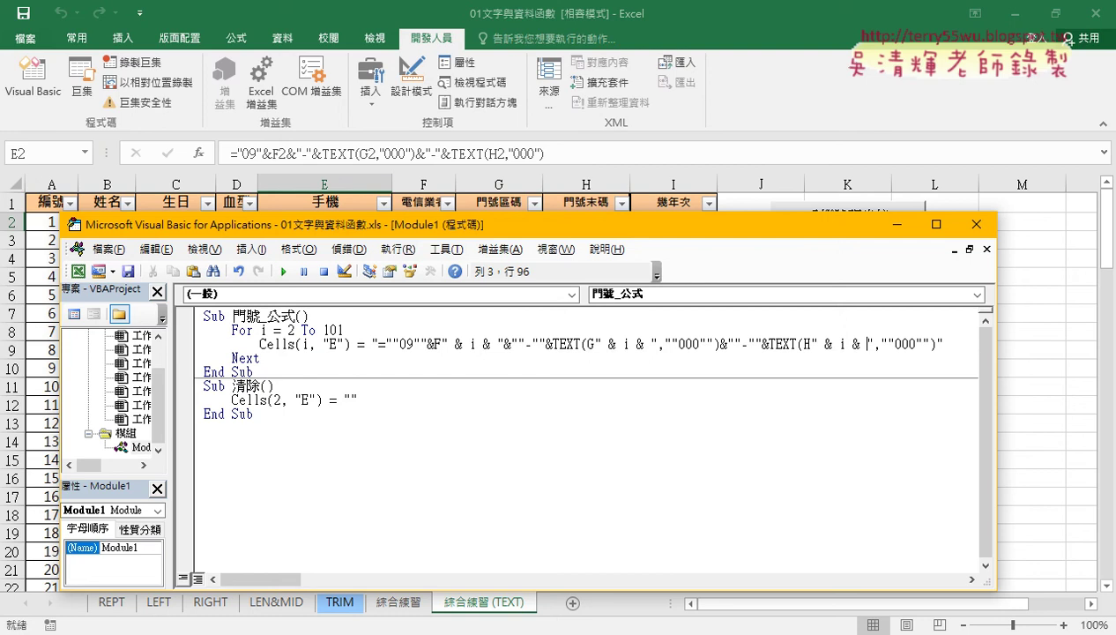
{"action": "left_click_drag", "start_coordinate": [874, 344], "coordinate": [810, 345]}
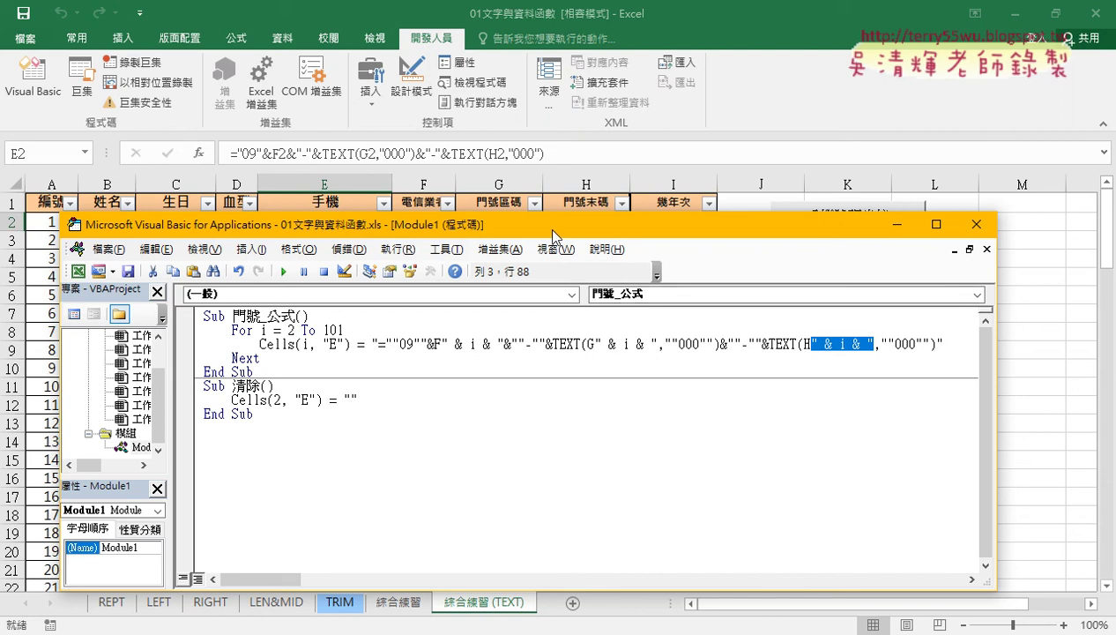
Run the revised 門號_公式 and confirm that E3 and E4 reference their own rows' F, G and H cells.
{"action": "left_click_drag", "start_coordinate": [548, 226], "coordinate": [881, 190]}
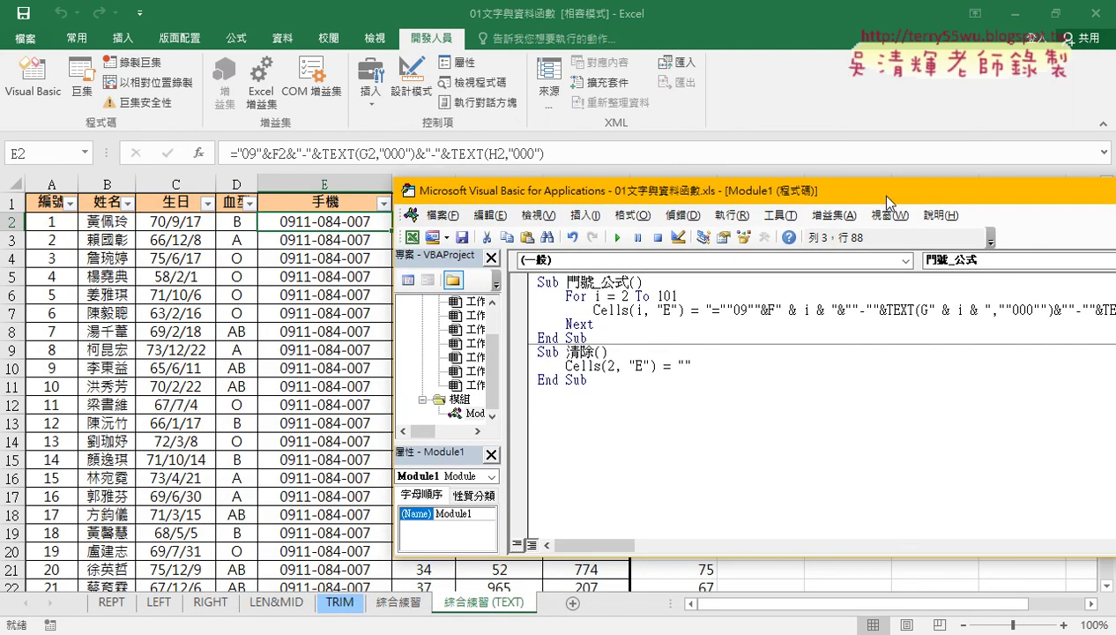
{"action": "left_click", "coordinate": [628, 300]}
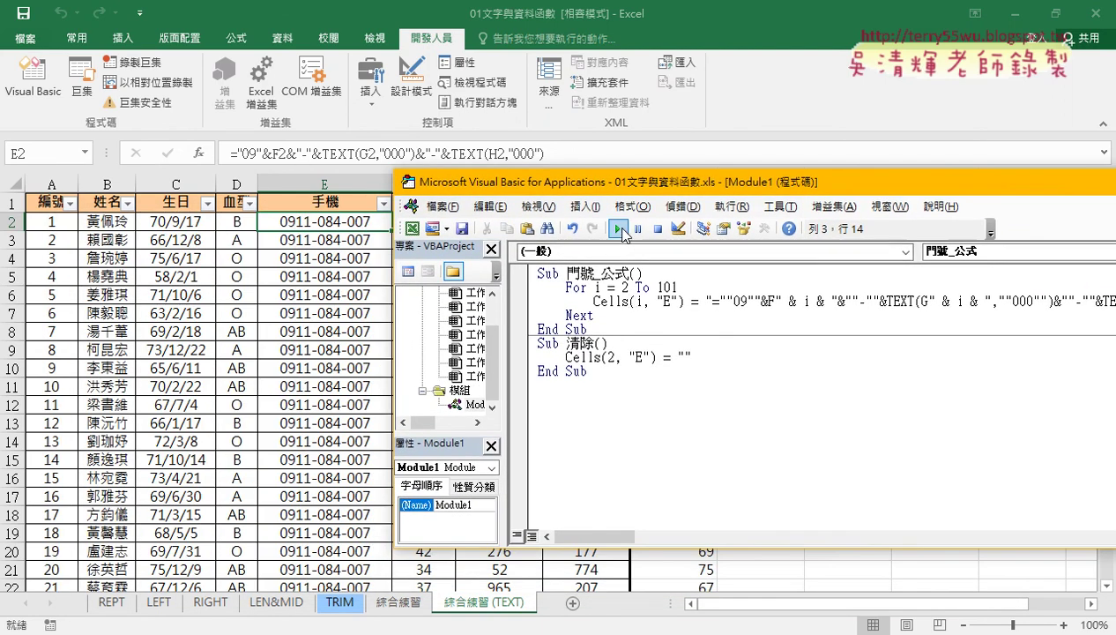
{"action": "left_click", "coordinate": [619, 230]}
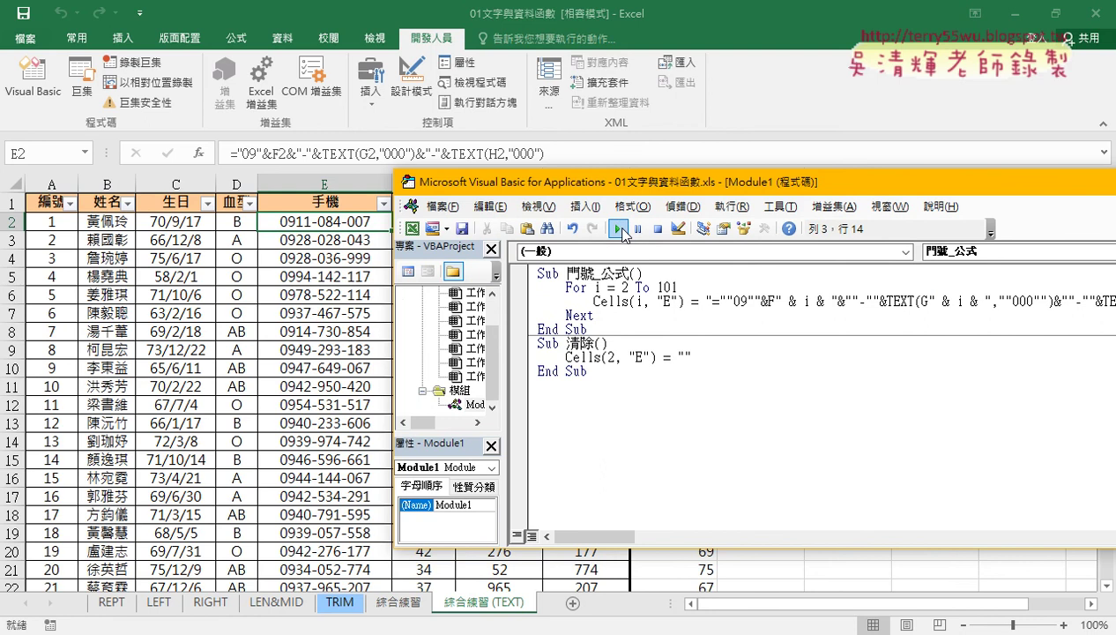
{"action": "left_click", "coordinate": [327, 239]}
{"action": "left_click", "coordinate": [326, 259]}
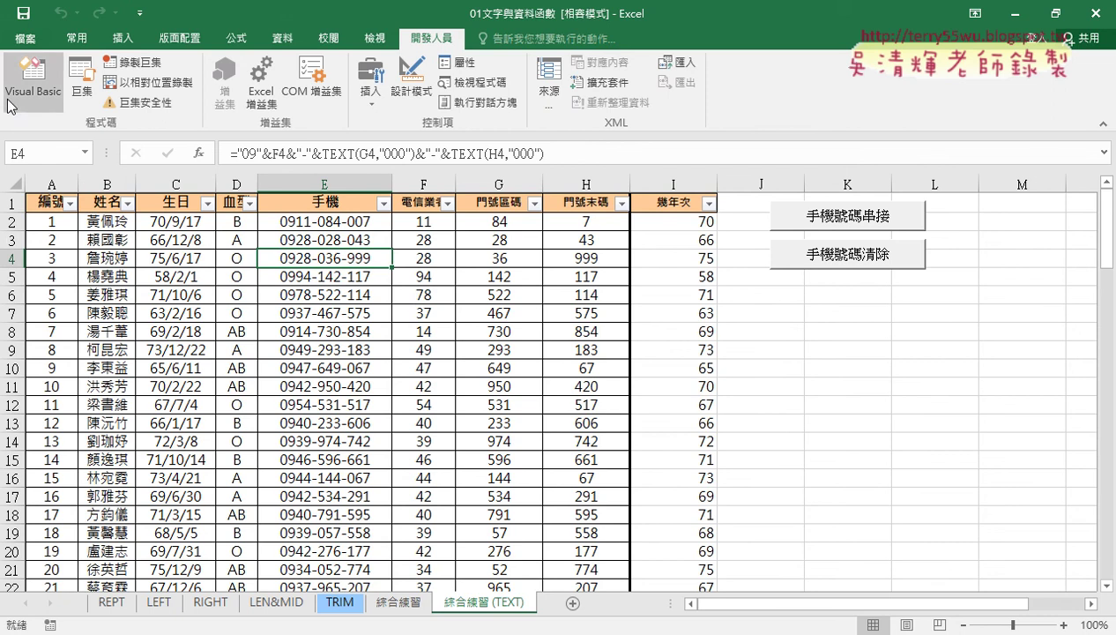
Copy the For i = 2 To 101 line into Sub 清除 and add Next below it.
{"action": "left_click", "coordinate": [32, 77]}
{"action": "left_click", "coordinate": [615, 345]}
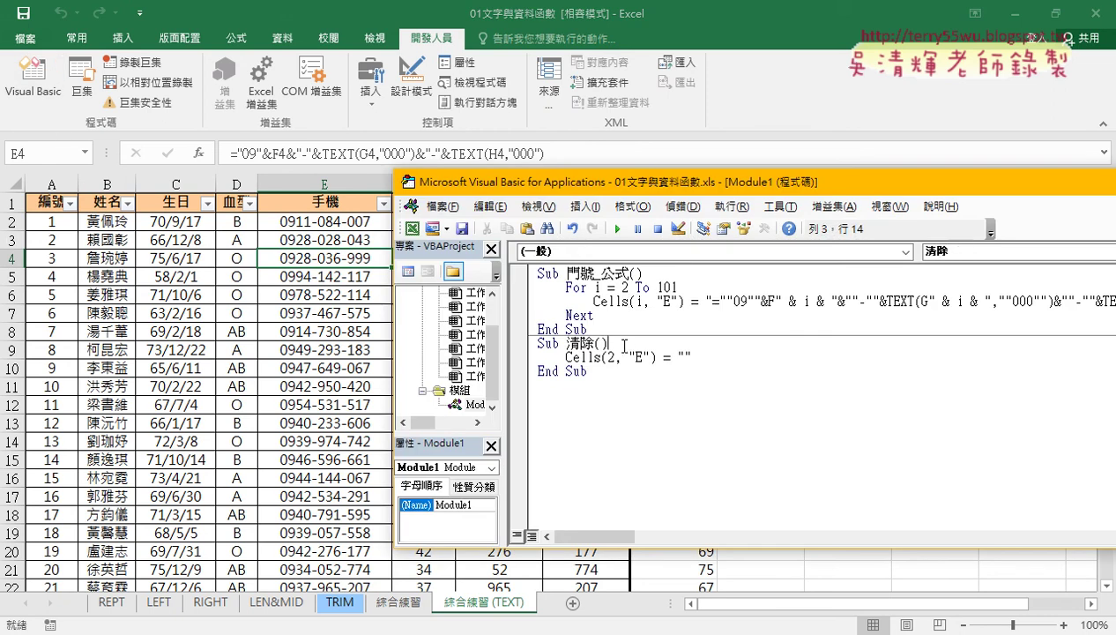
{"action": "key", "text": "Return"}
{"action": "key", "text": "Return"}
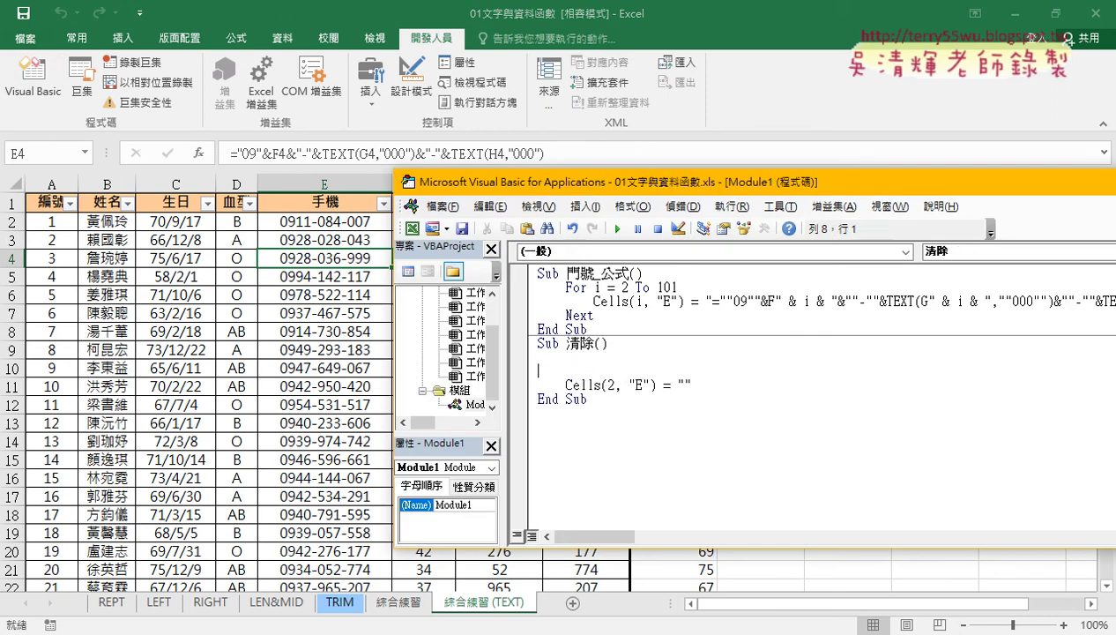
{"action": "key", "text": "Up"}
{"action": "mouse_move", "coordinate": [675, 287]}
{"action": "left_mouse_down"}
{"action": "mouse_move", "coordinate": [496, 287]}
{"action": "mouse_move", "coordinate": [535, 368]}
{"action": "left_mouse_up"}
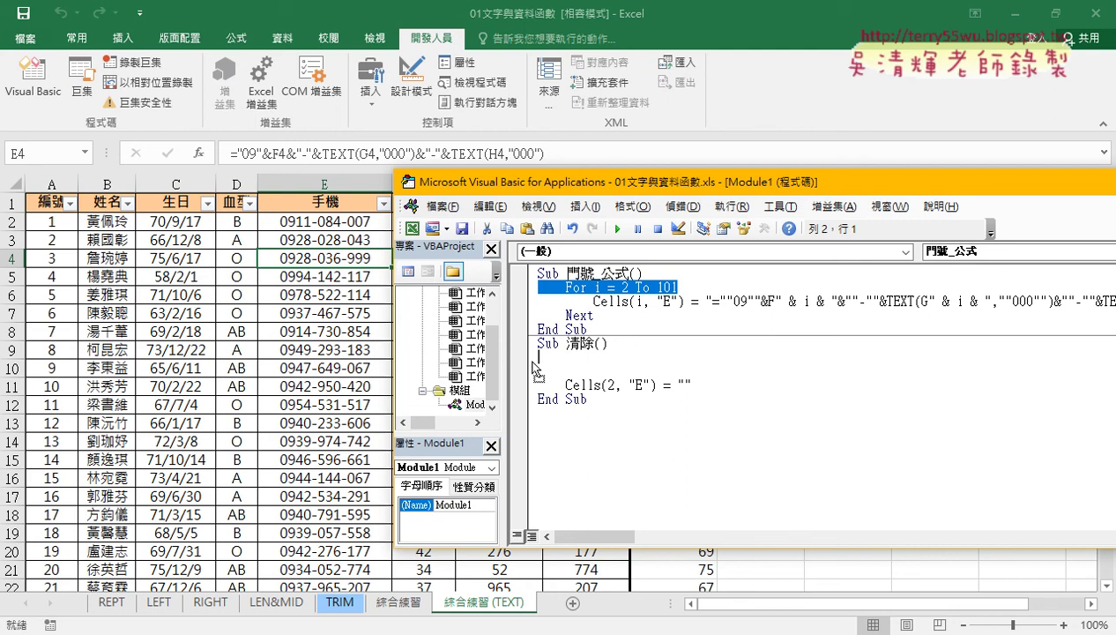
{"action": "left_click_drag", "start_coordinate": [534, 369], "coordinate": [535, 369]}
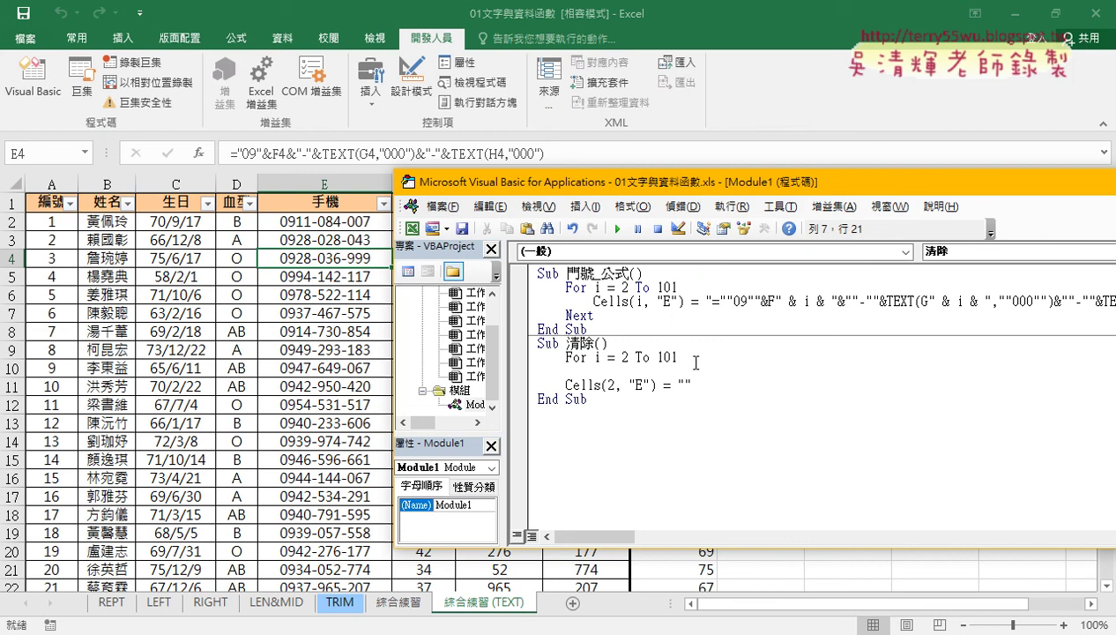
{"action": "key", "text": "Return"}
{"action": "key", "text": "Return"}
{"action": "type", "text": "n"}
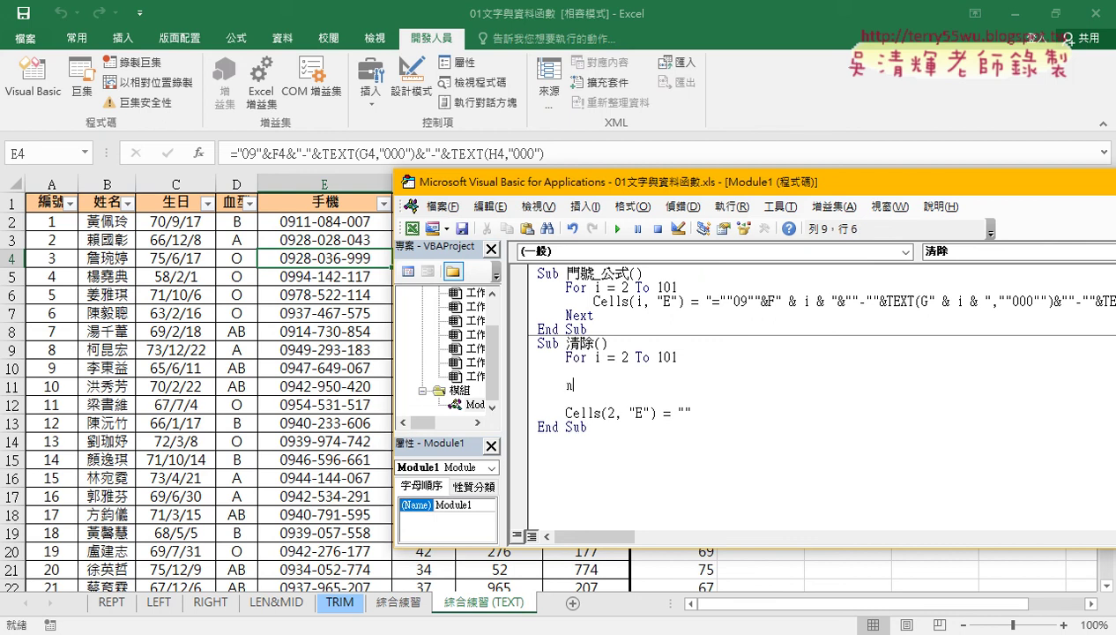
{"action": "type", "text": "ext"}
Move and indent the Cells statement inside the loop, change its row to i, and run 清除.
{"action": "mouse_move", "coordinate": [717, 412]}
{"action": "left_mouse_down"}
{"action": "mouse_move", "coordinate": [599, 414]}
{"action": "mouse_move", "coordinate": [537, 381]}
{"action": "mouse_move", "coordinate": [565, 370]}
{"action": "left_mouse_up"}
{"action": "left_click", "coordinate": [518, 412]}
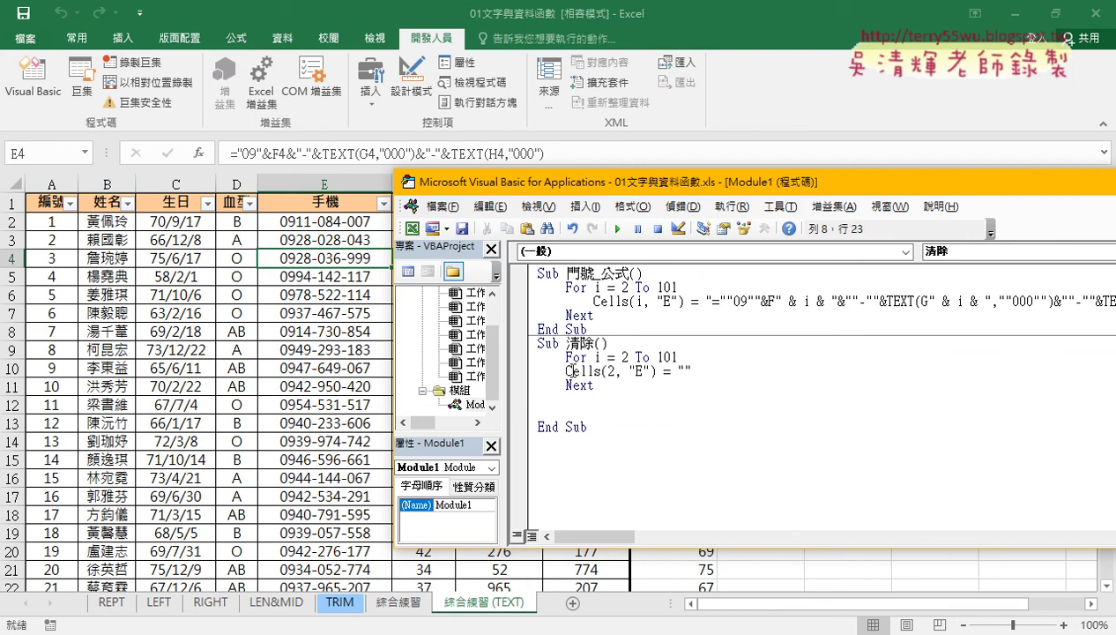
{"action": "key", "text": "Tab"}
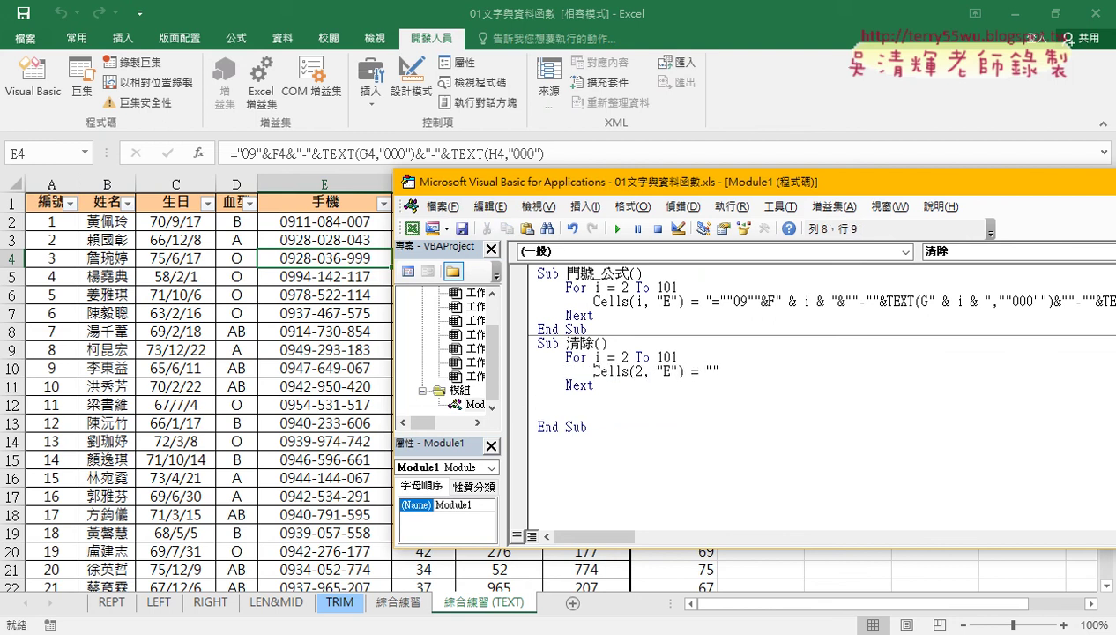
{"action": "left_click", "coordinate": [615, 382]}
{"action": "key", "text": "Delete"}
{"action": "key", "text": "Delete"}
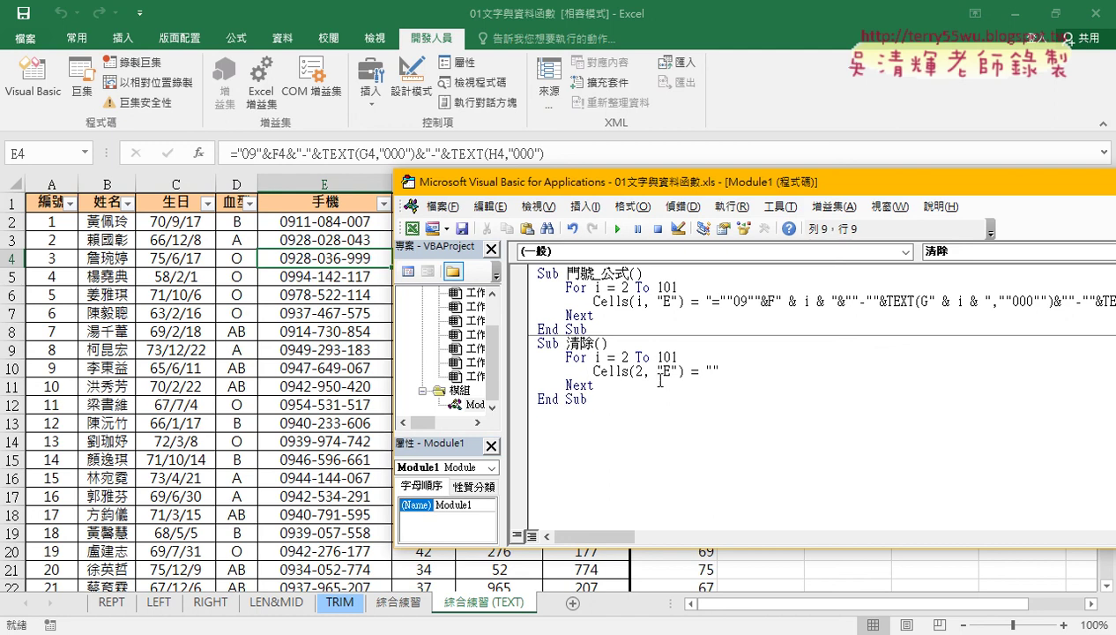
{"action": "double_click", "coordinate": [638, 371]}
{"action": "type", "text": "i"}
{"action": "left_click", "coordinate": [617, 228]}
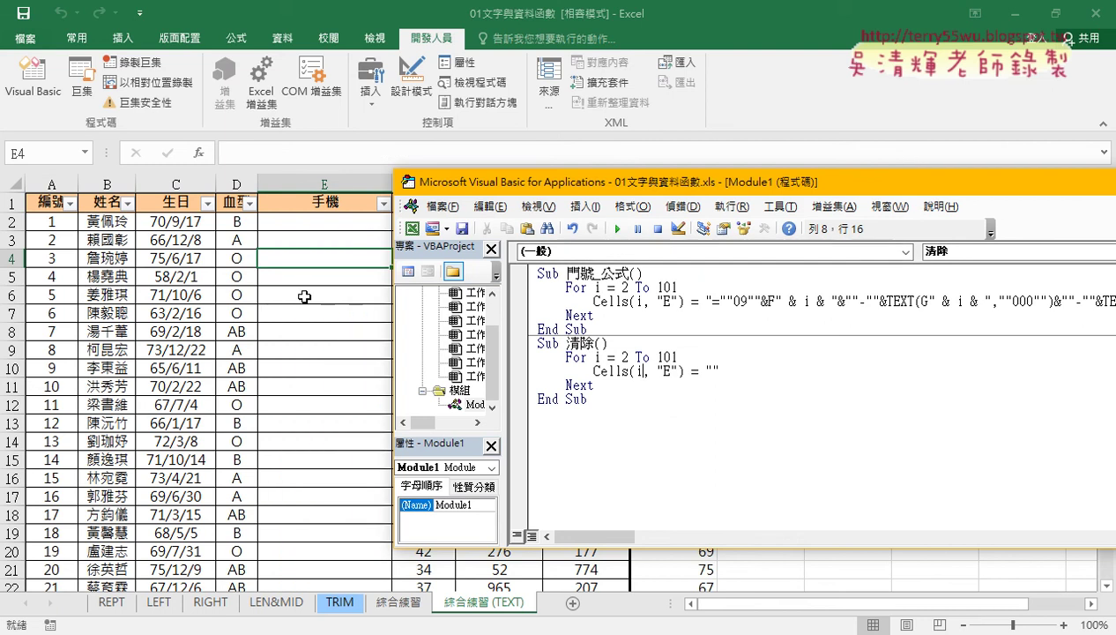
Check the worksheet table from its top row to its last row.
{"action": "left_click", "coordinate": [236, 497]}
{"action": "key", "text": "ctrl+Down"}
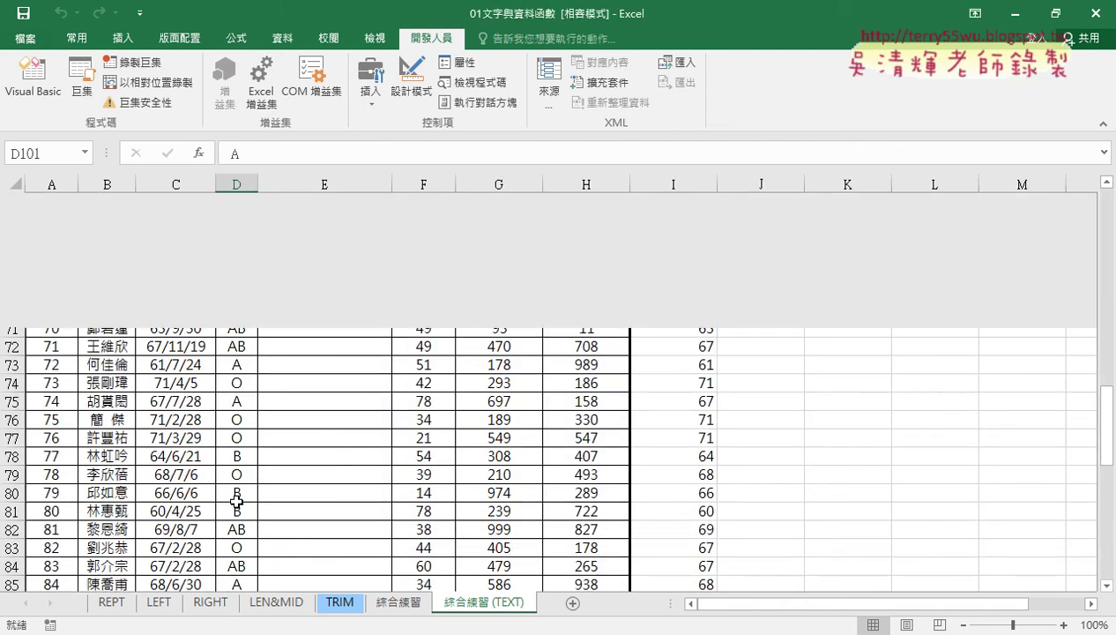
{"action": "key", "text": "ctrl+Up"}
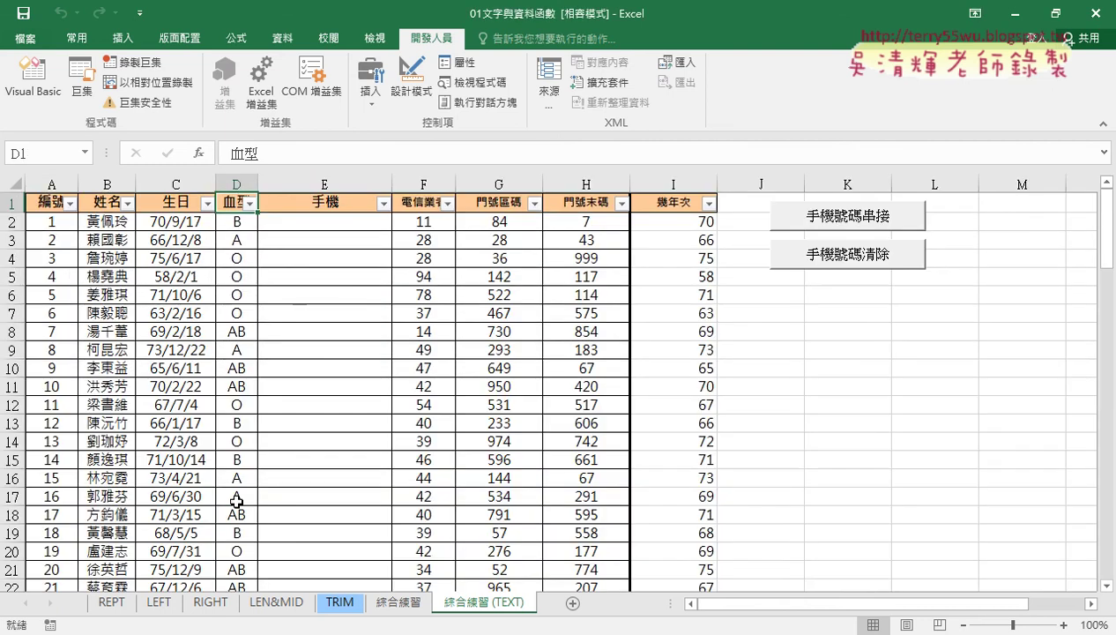
Run 門號_公式, then 清除, then 門號_公式 again to refill column E.
{"action": "left_click", "coordinate": [32, 78]}
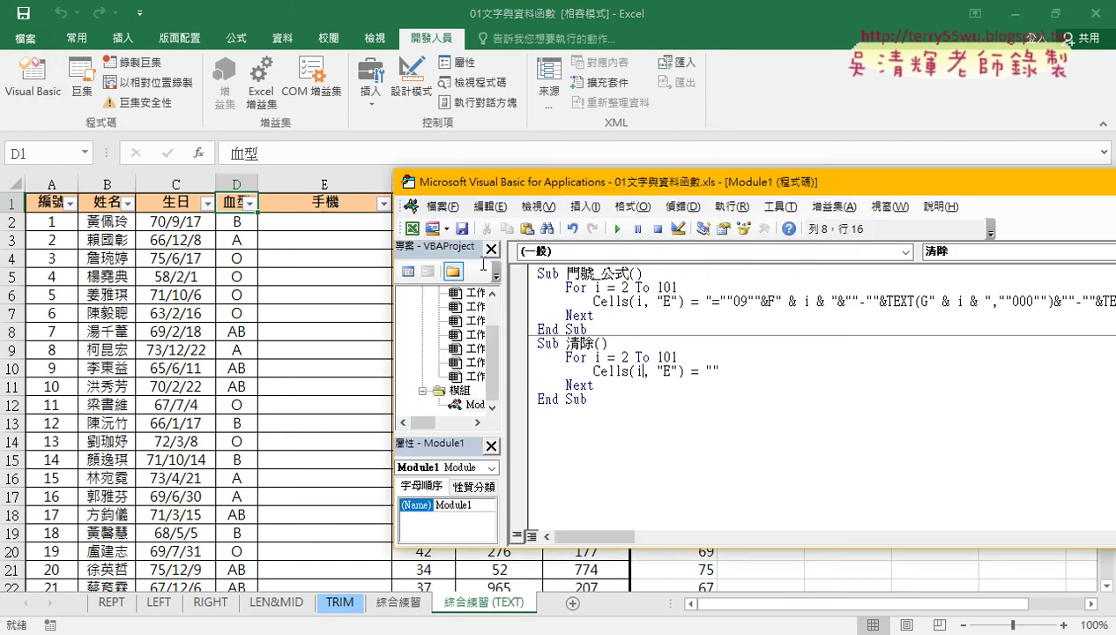
{"action": "left_click", "coordinate": [703, 301]}
{"action": "left_click", "coordinate": [617, 228]}
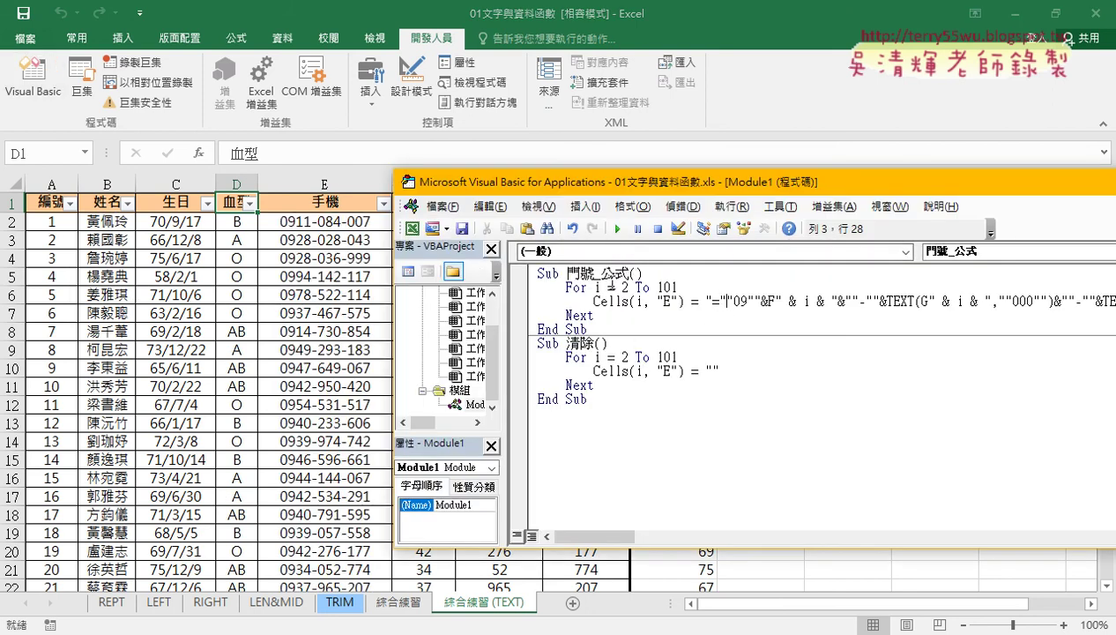
{"action": "left_click", "coordinate": [603, 370]}
{"action": "left_click", "coordinate": [617, 229]}
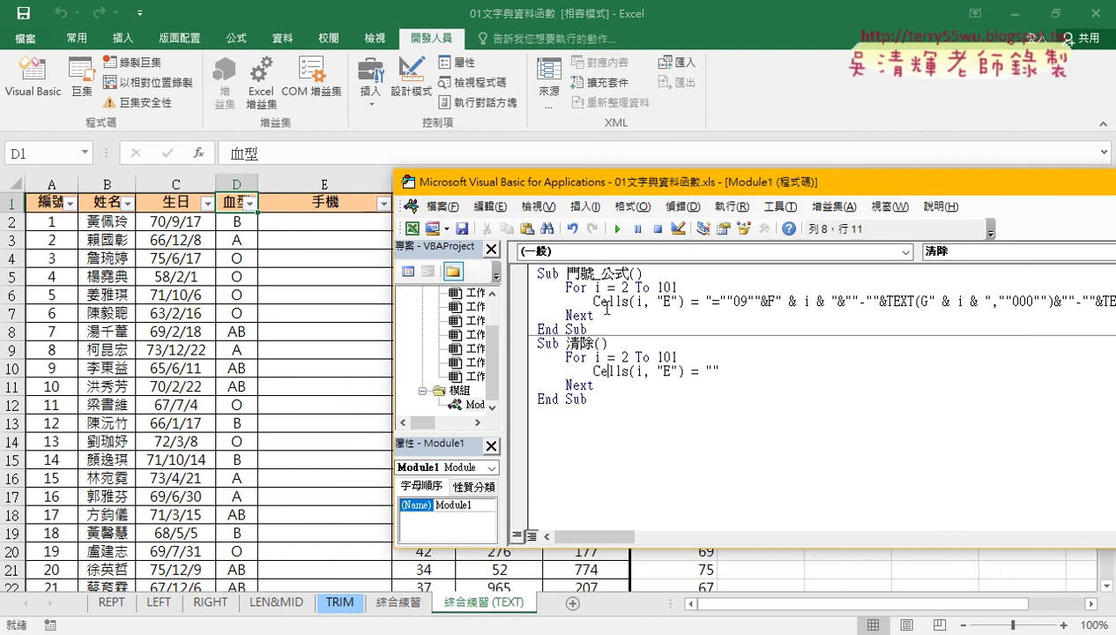
{"action": "left_click", "coordinate": [606, 302]}
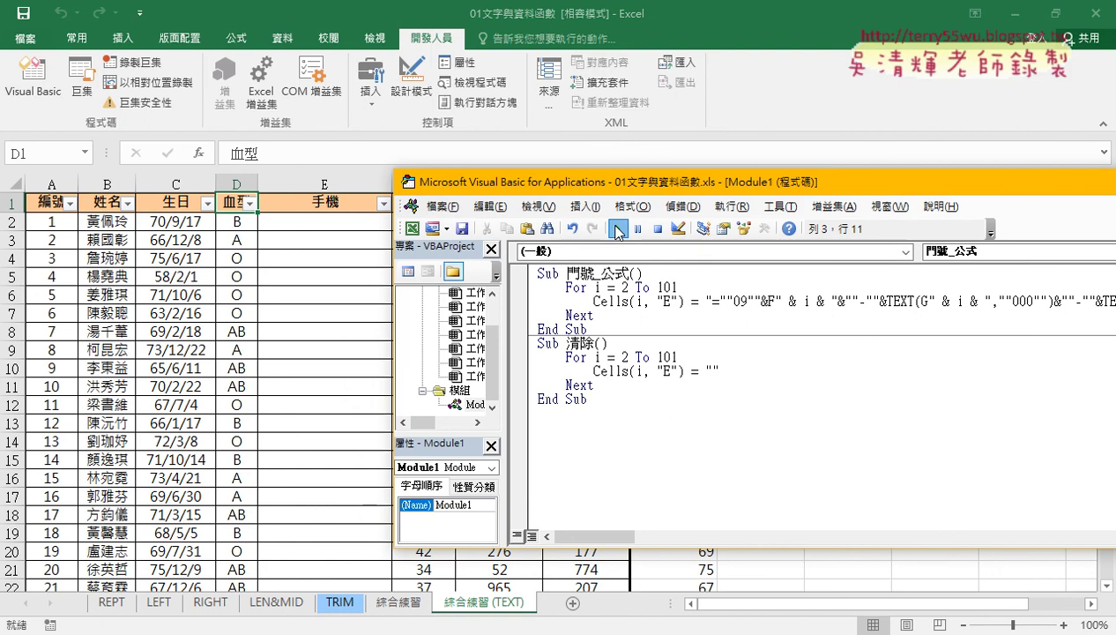
{"action": "left_click", "coordinate": [617, 229]}
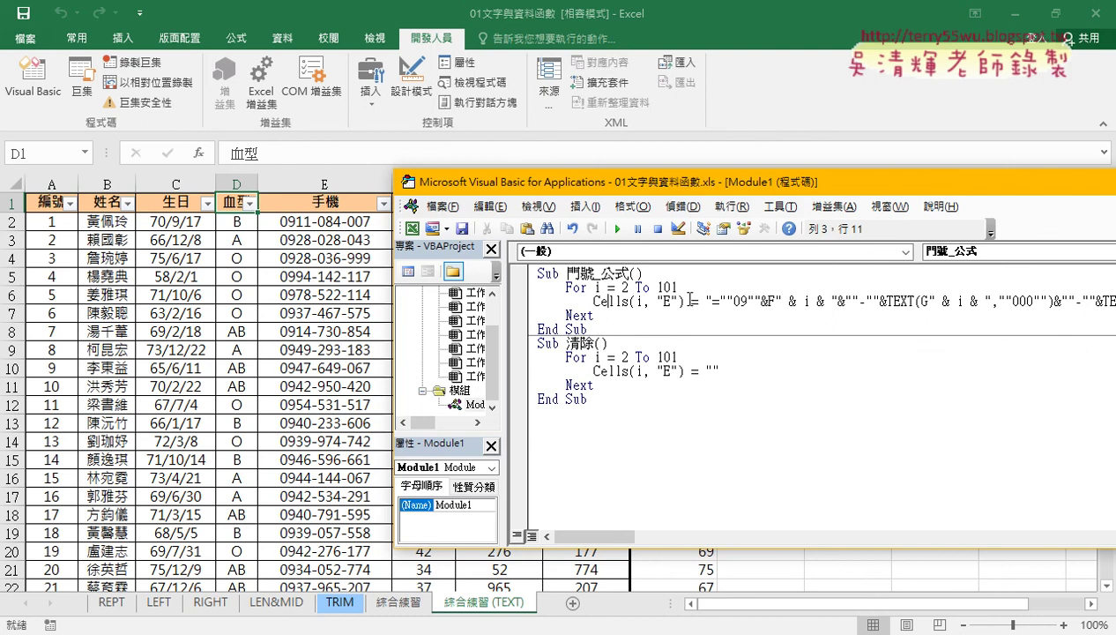
{"action": "left_click_drag", "start_coordinate": [648, 184], "coordinate": [230, 167]}
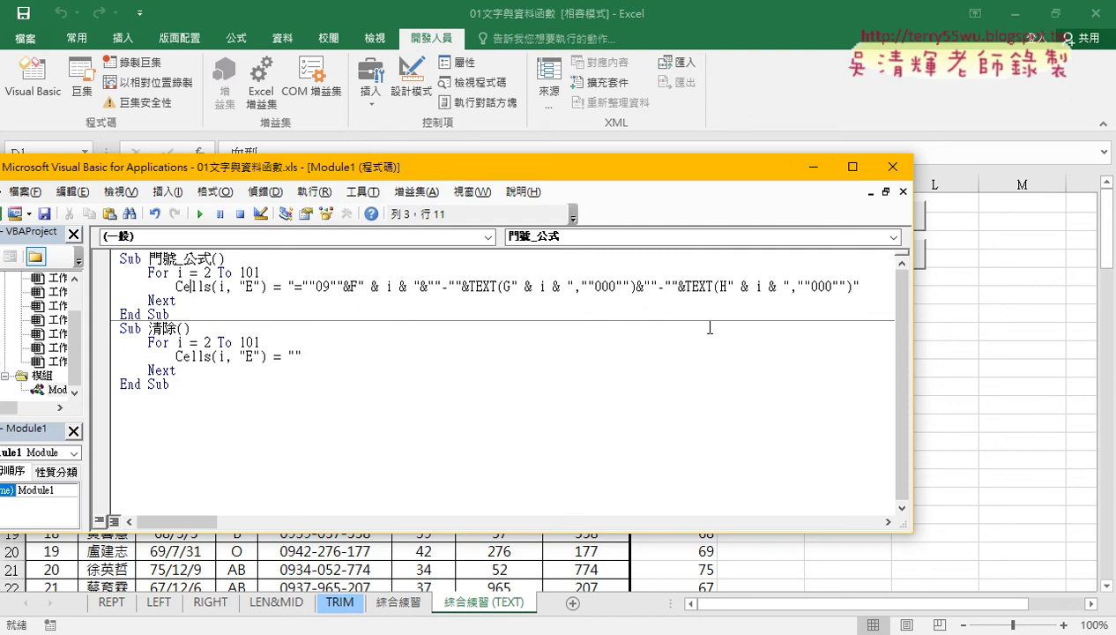
{"action": "left_click", "coordinate": [258, 272]}
{"action": "double_click", "coordinate": [243, 272]}
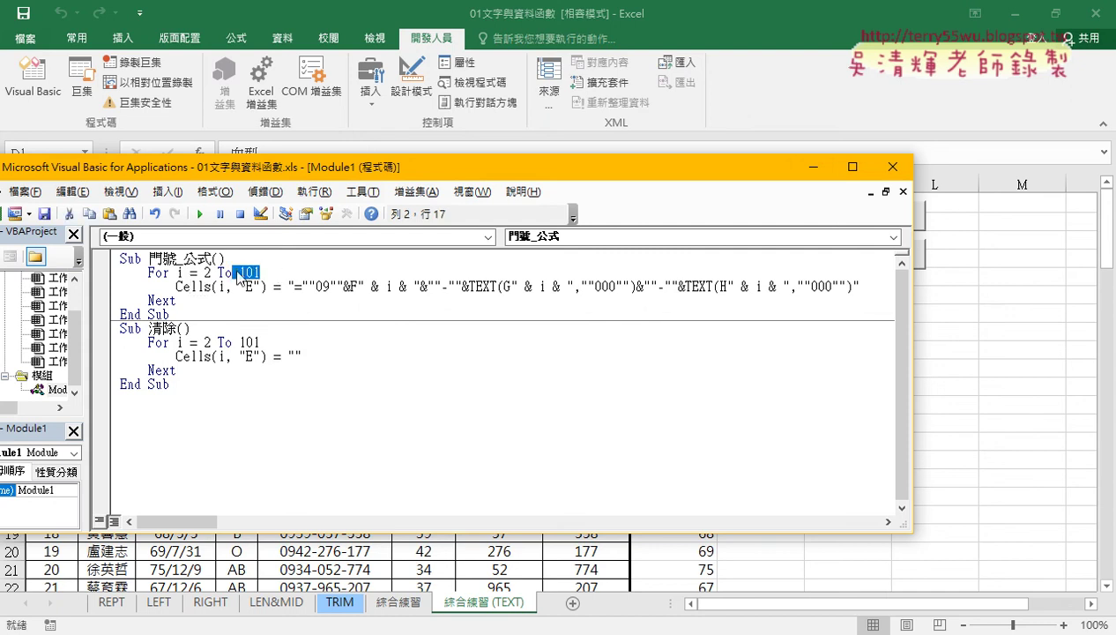
{"action": "key", "text": "Up"}
{"action": "left_click_drag", "start_coordinate": [261, 272], "coordinate": [147, 272]}
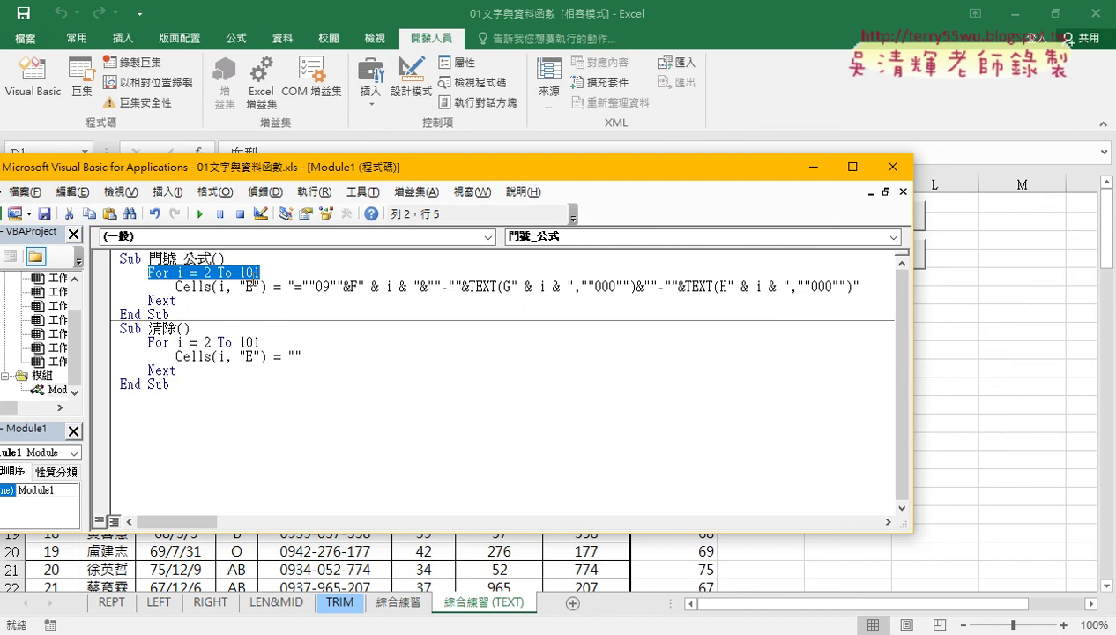
{"action": "left_click_drag", "start_coordinate": [176, 300], "coordinate": [147, 301]}
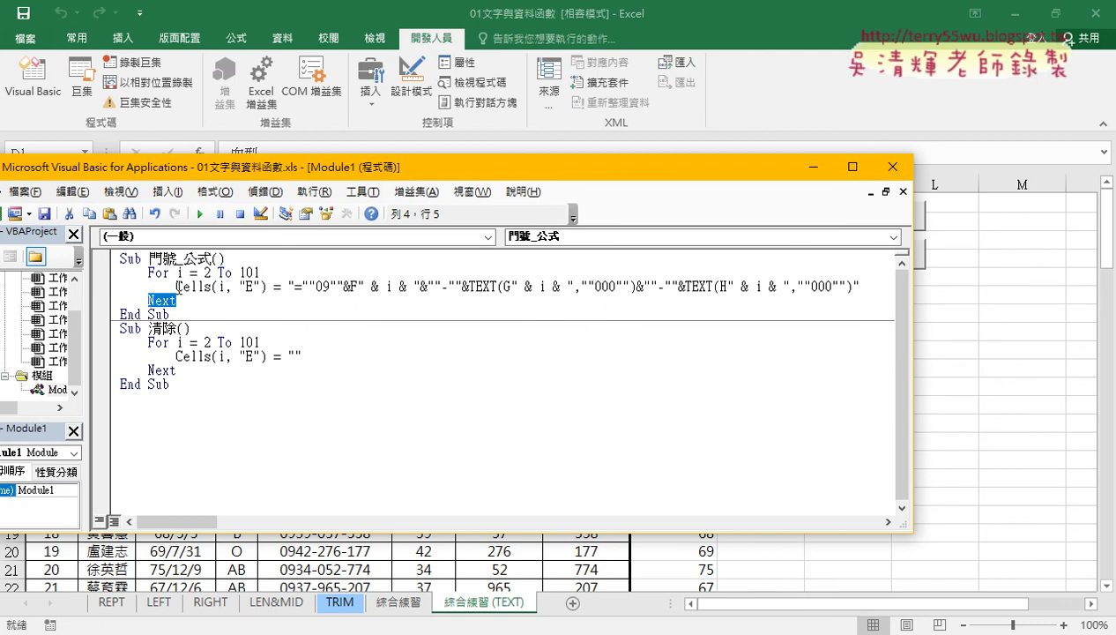
{"action": "left_click", "coordinate": [222, 287]}
{"action": "left_click_drag", "start_coordinate": [222, 287], "coordinate": [218, 286]}
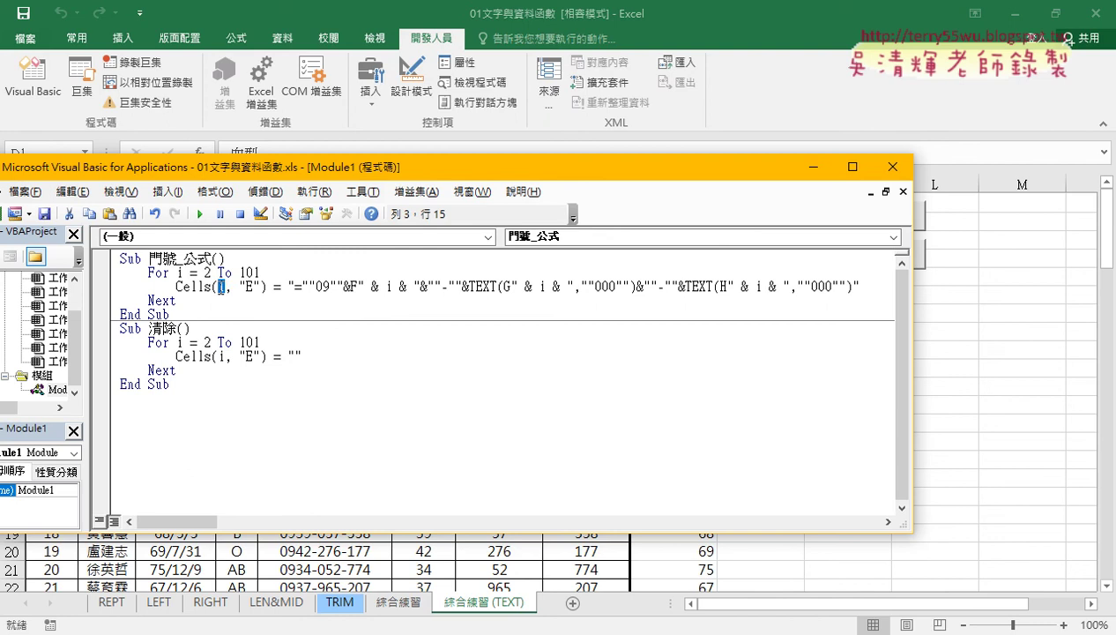
{"action": "left_click", "coordinate": [419, 287]}
{"action": "left_click_drag", "start_coordinate": [419, 286], "coordinate": [358, 286]}
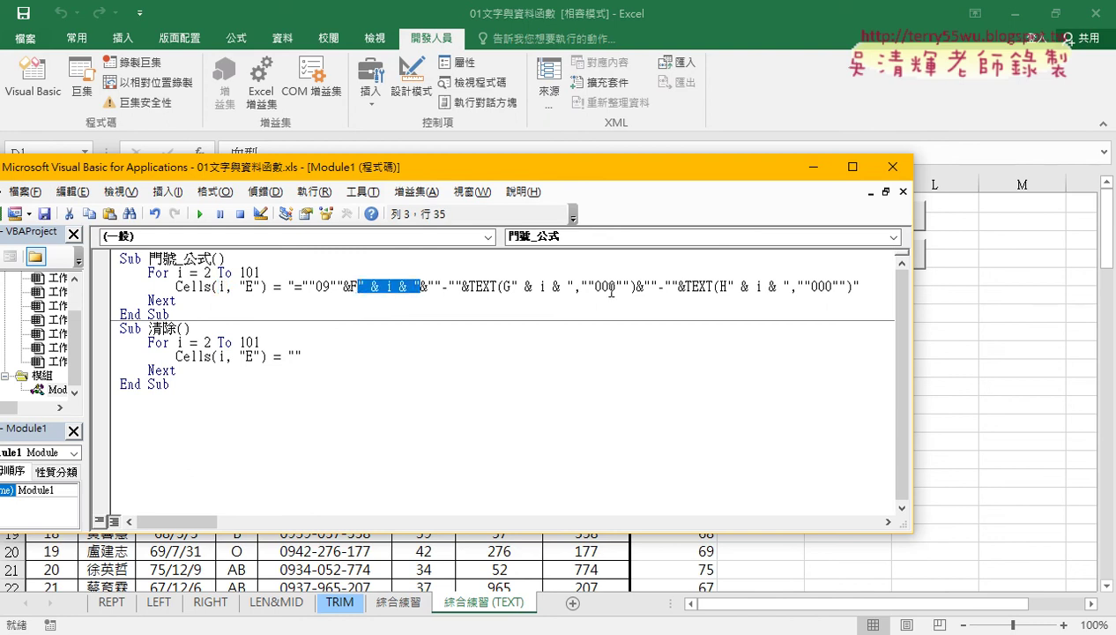